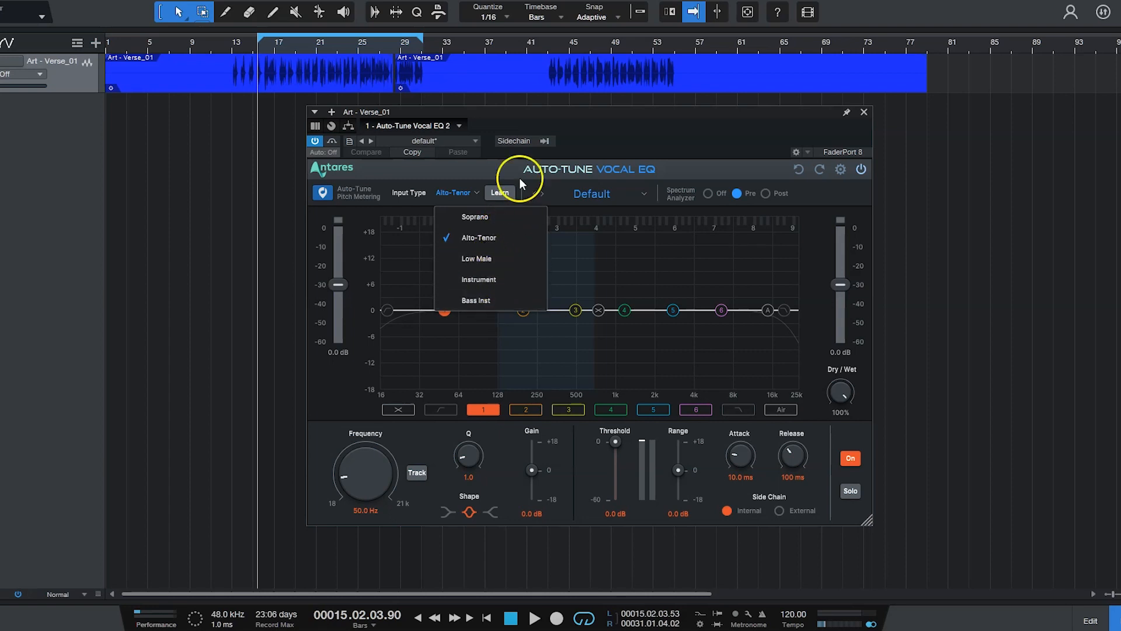
# - Dismiss the input type list and try the spectrum analyzer's Off, Pre and Post modes, leaving it on Pre
pyautogui.click(582, 118)
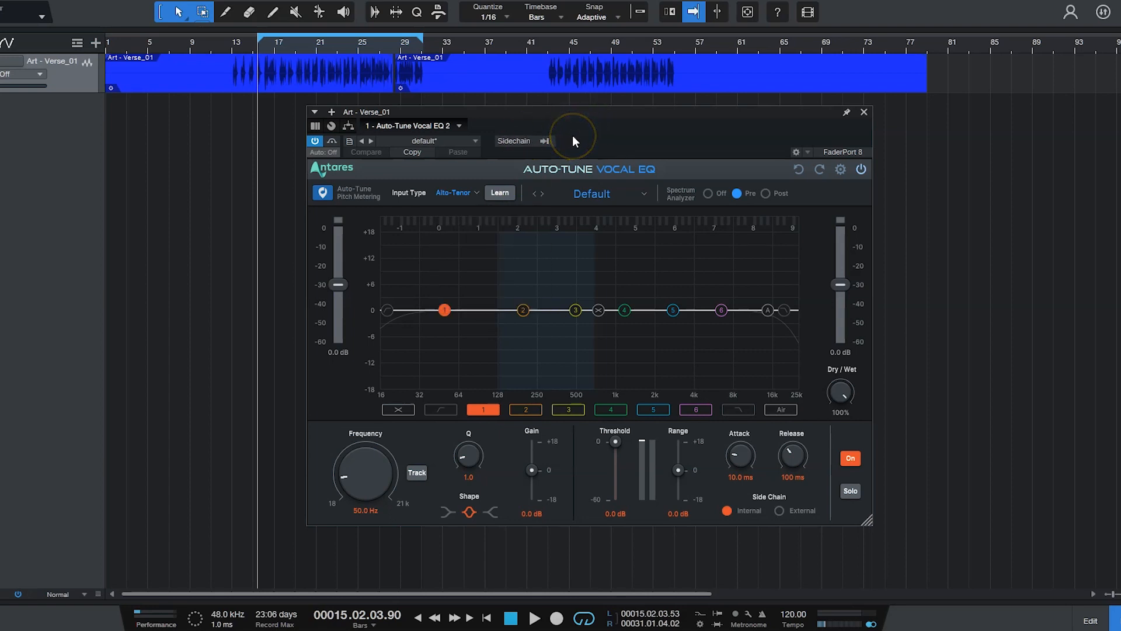
pyautogui.click(708, 193)
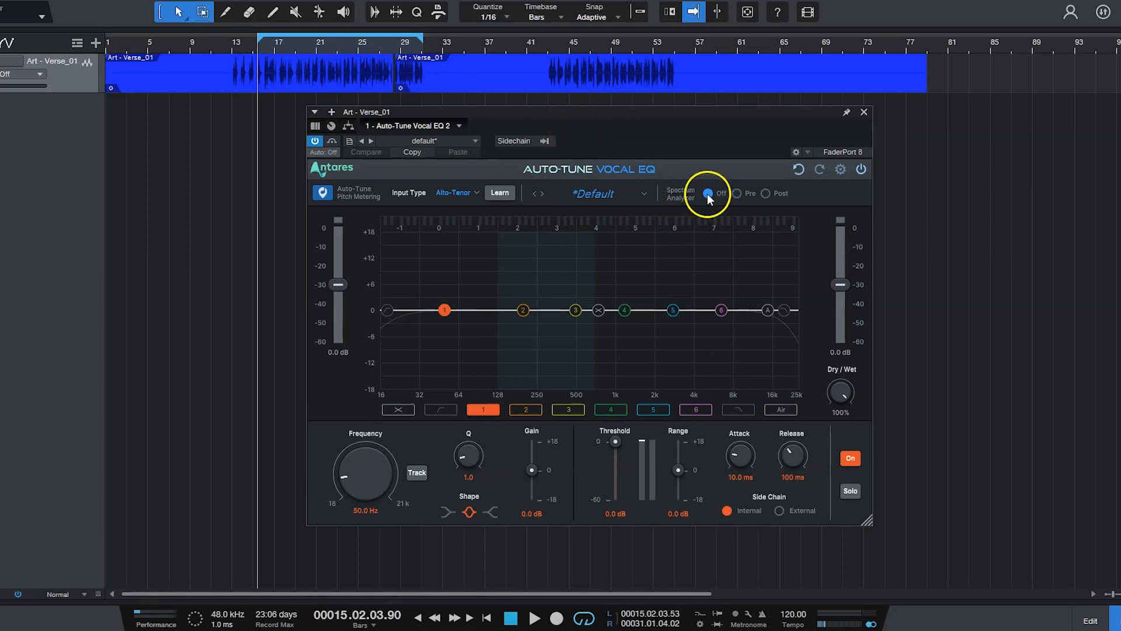
pyautogui.click(738, 194)
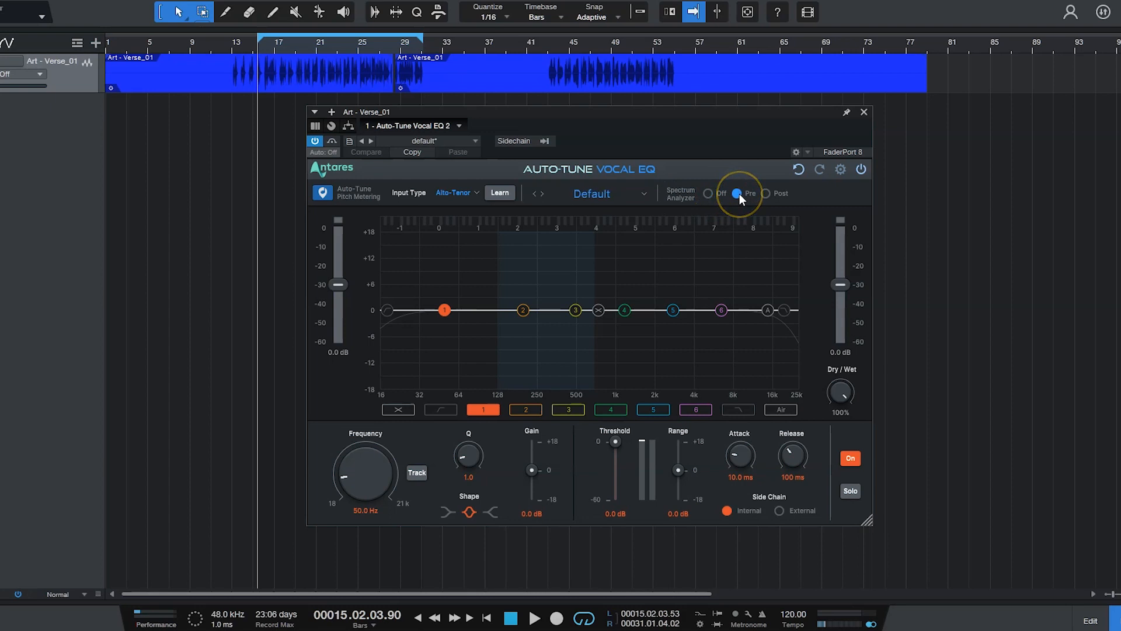
pyautogui.click(763, 194)
pyautogui.click(737, 194)
pyautogui.moveTo(606, 109); pyautogui.dragTo(604, 121)
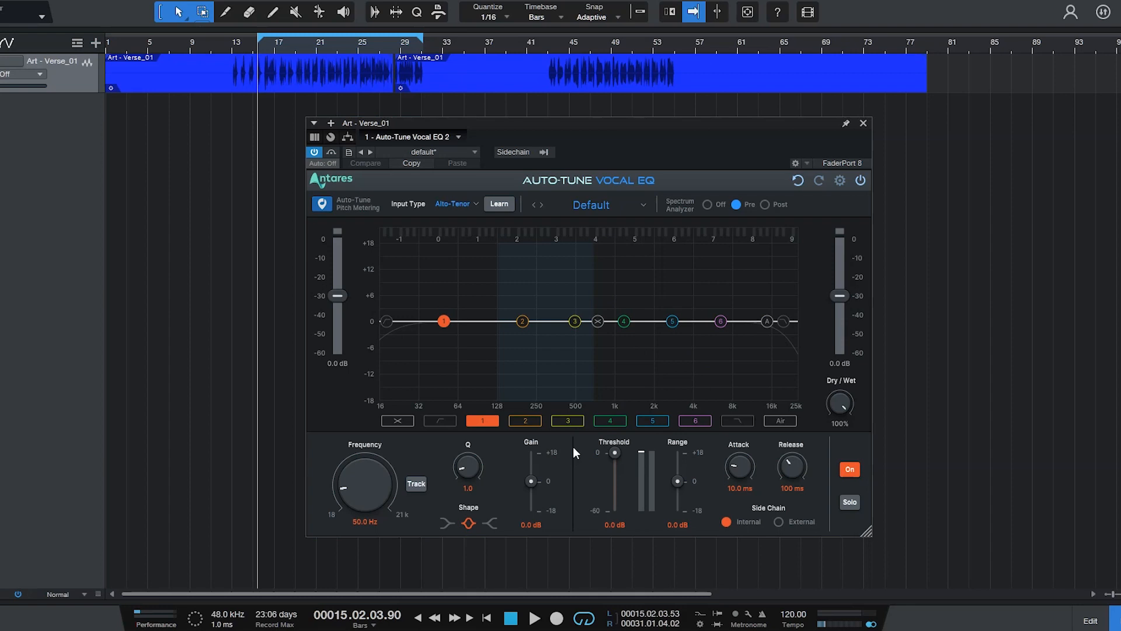
# - Play the looped vocal to watch its spectrum and pitch metering, then stop and return to the loop start
pyautogui.click(605, 451)
pyautogui.press('space')
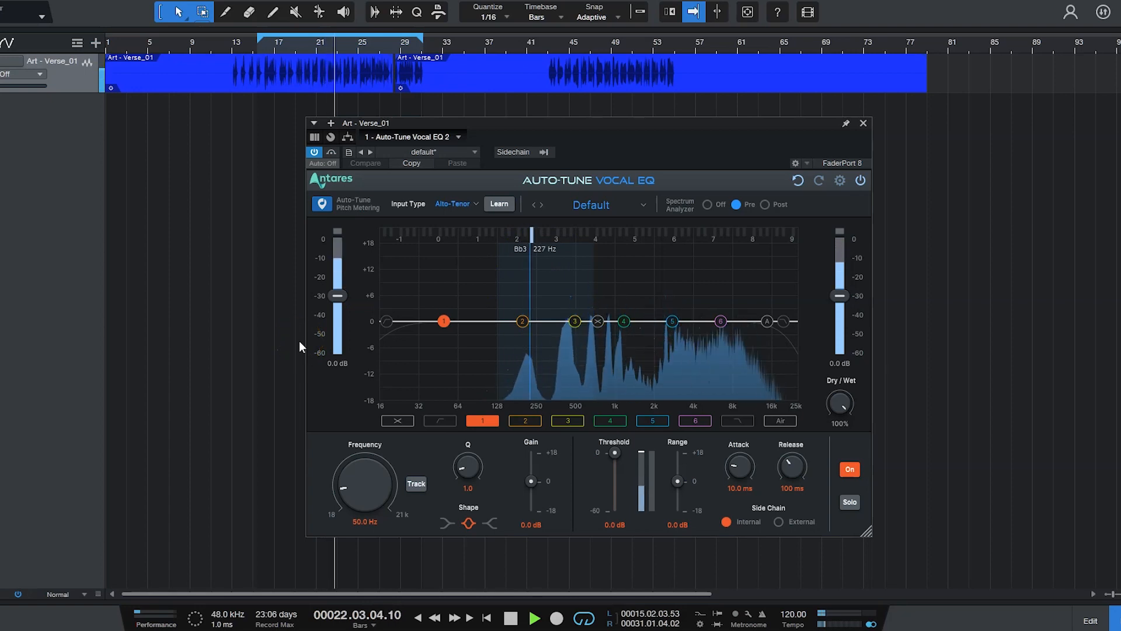
pyautogui.press('space')
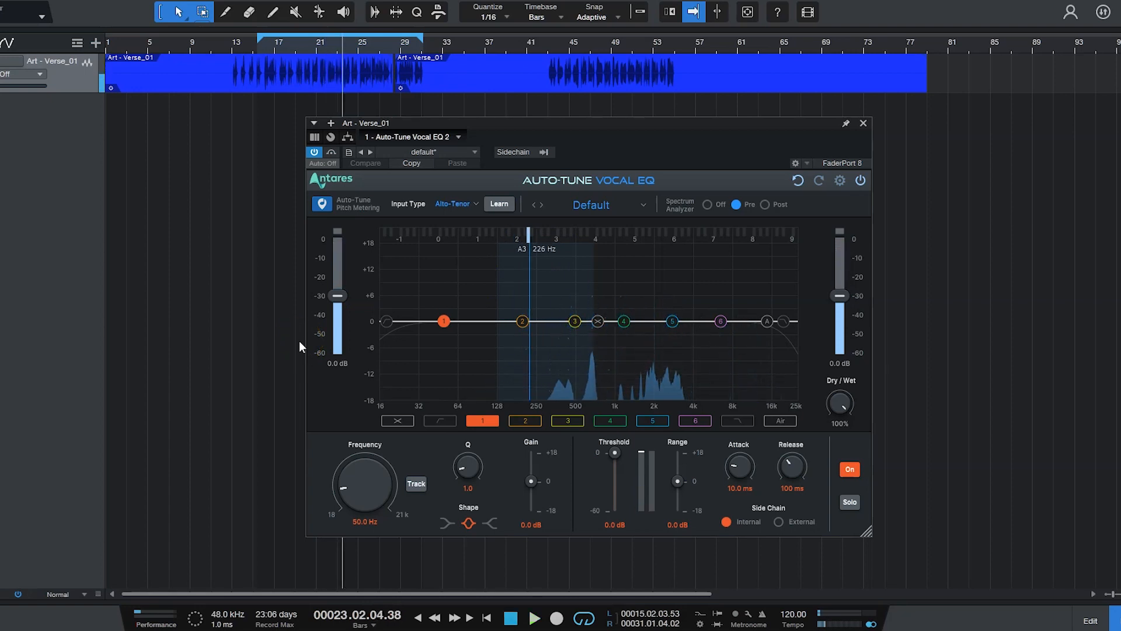
pyautogui.click(312, 356)
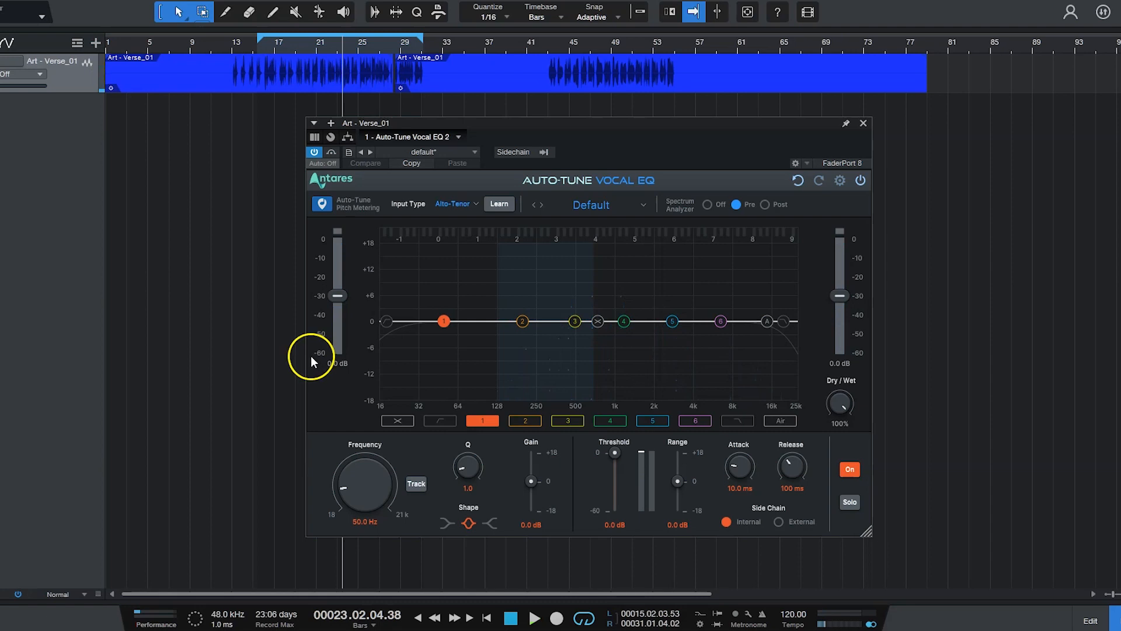
pyautogui.press('KP_1')
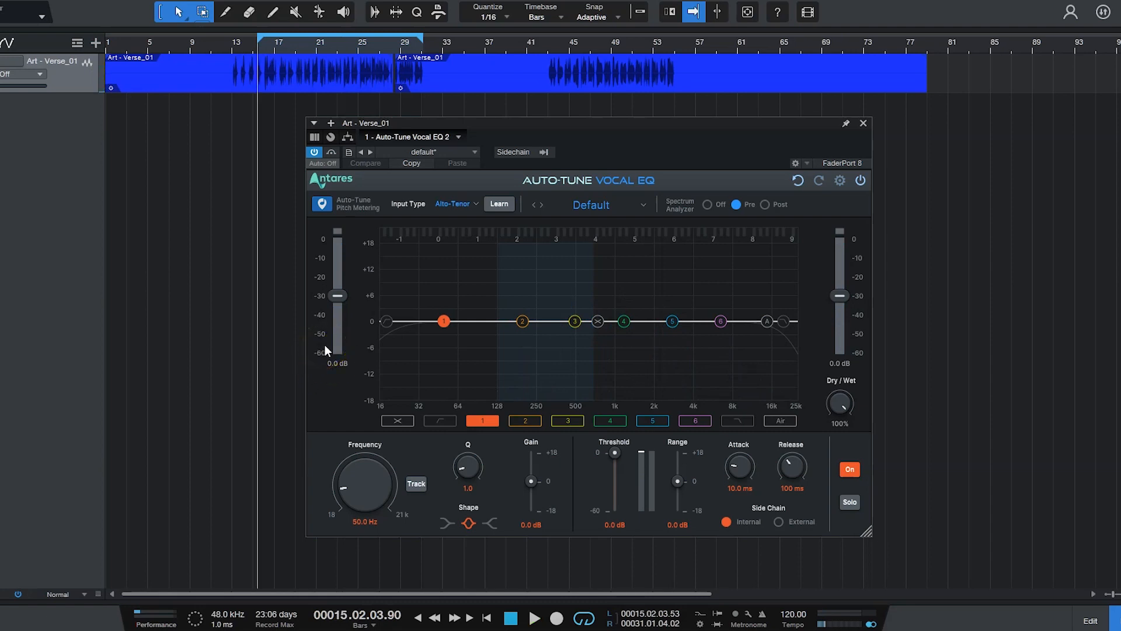
# - Enable the high-pass filter and raise its cutoff to about 41.8 Hz while the vocal plays
pyautogui.click(438, 421)
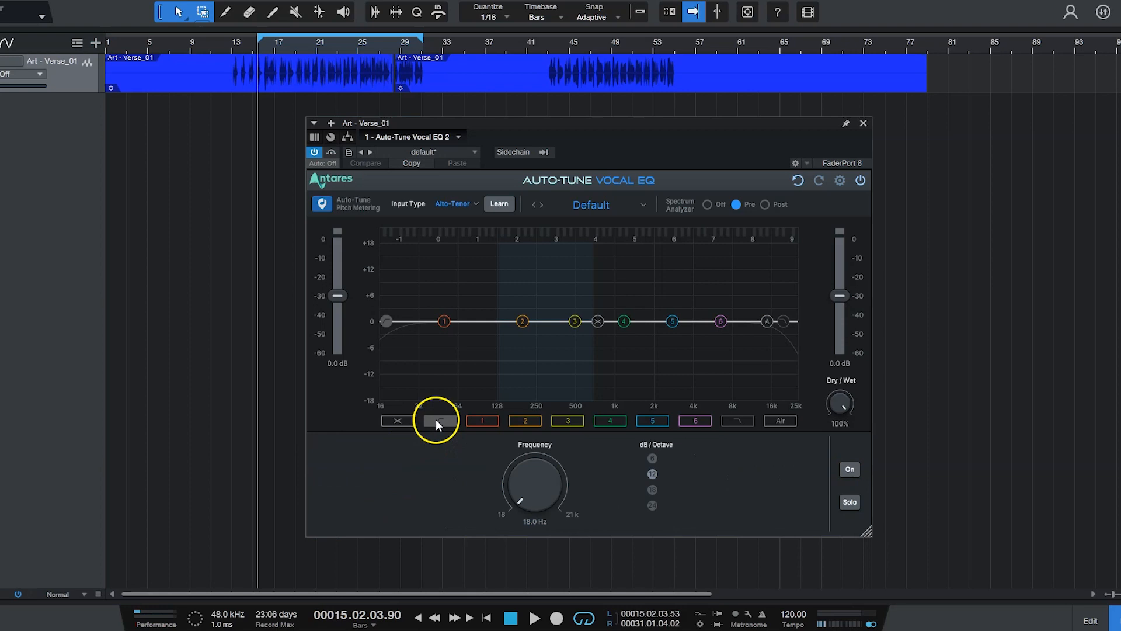
pyautogui.click(848, 469)
pyautogui.click(847, 469)
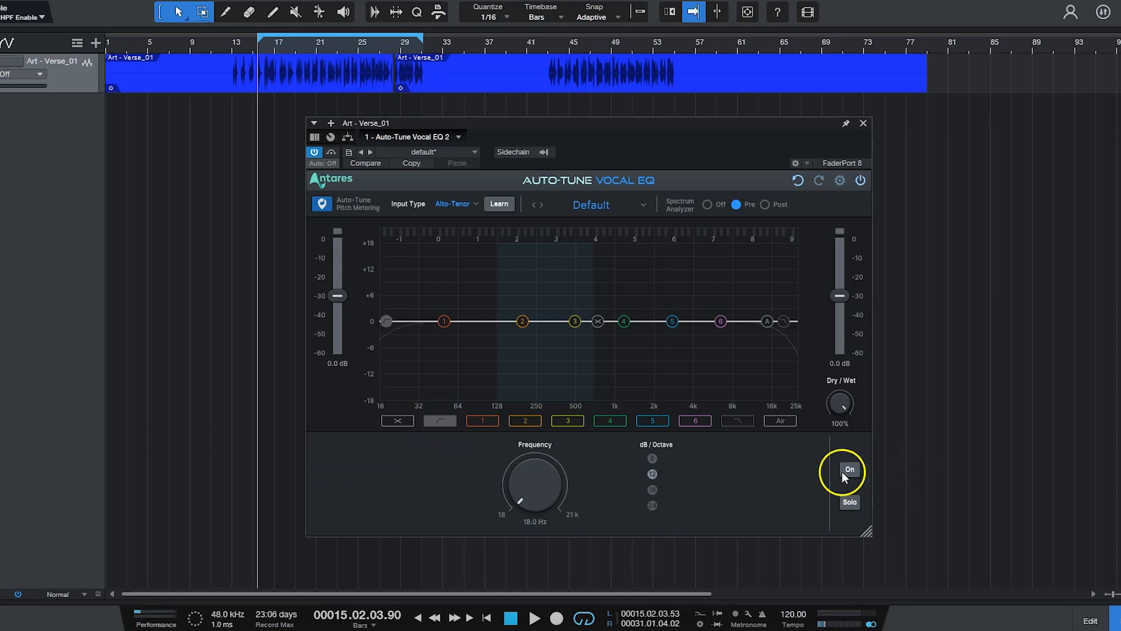
pyautogui.click(850, 467)
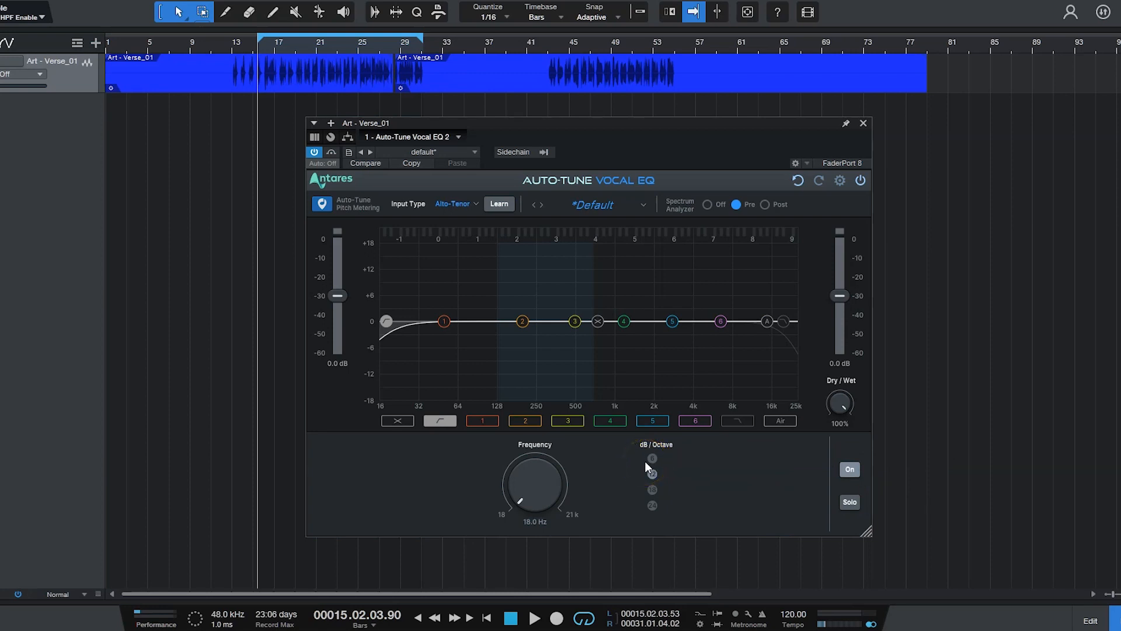
pyautogui.press('space')
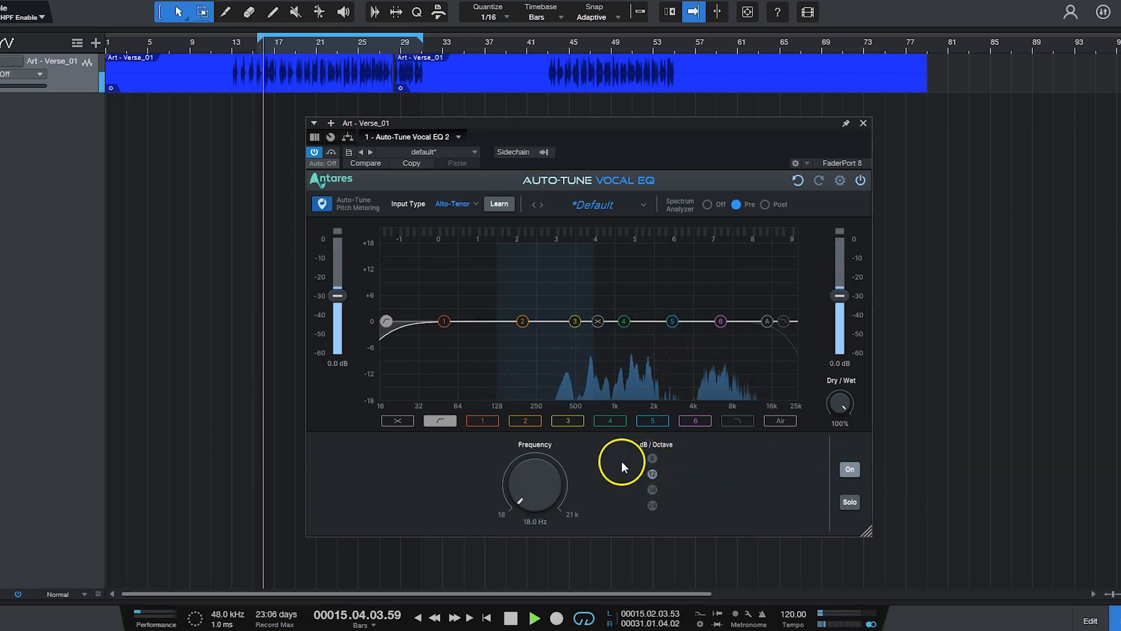
pyautogui.moveTo(532, 479)
pyautogui.mouseDown()
pyautogui.moveTo(534, 457)
pyautogui.moveTo(531, 472)
pyautogui.mouseUp()
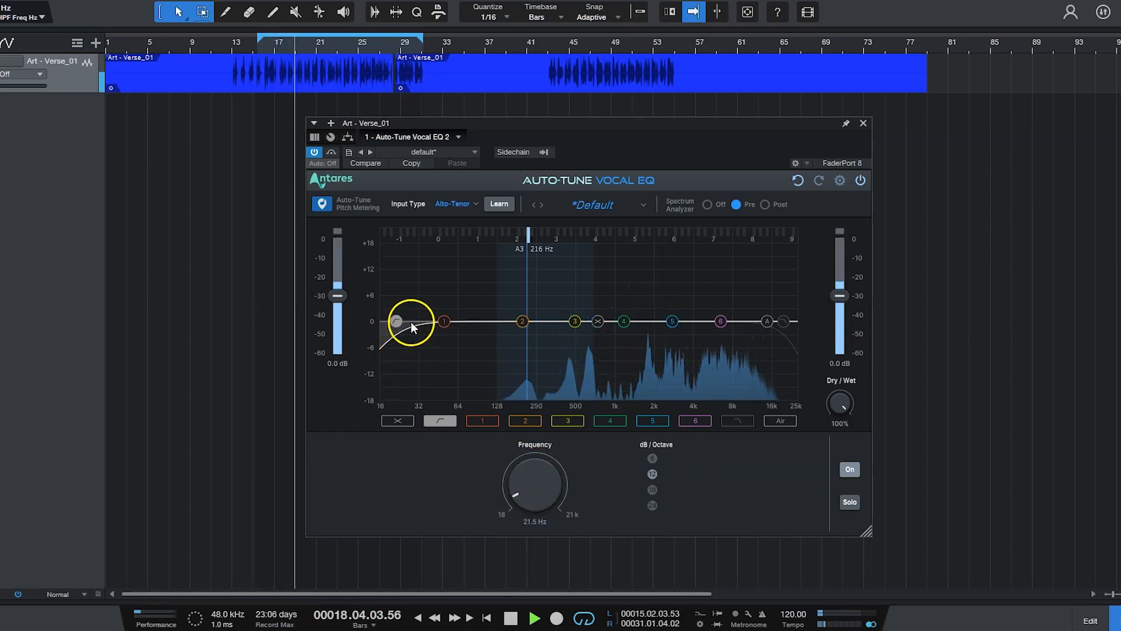
pyautogui.moveTo(400, 321)
pyautogui.mouseDown()
pyautogui.moveTo(464, 323)
pyautogui.moveTo(411, 322)
pyautogui.mouseUp()
pyautogui.moveTo(536, 499); pyautogui.dragTo(496, 493)
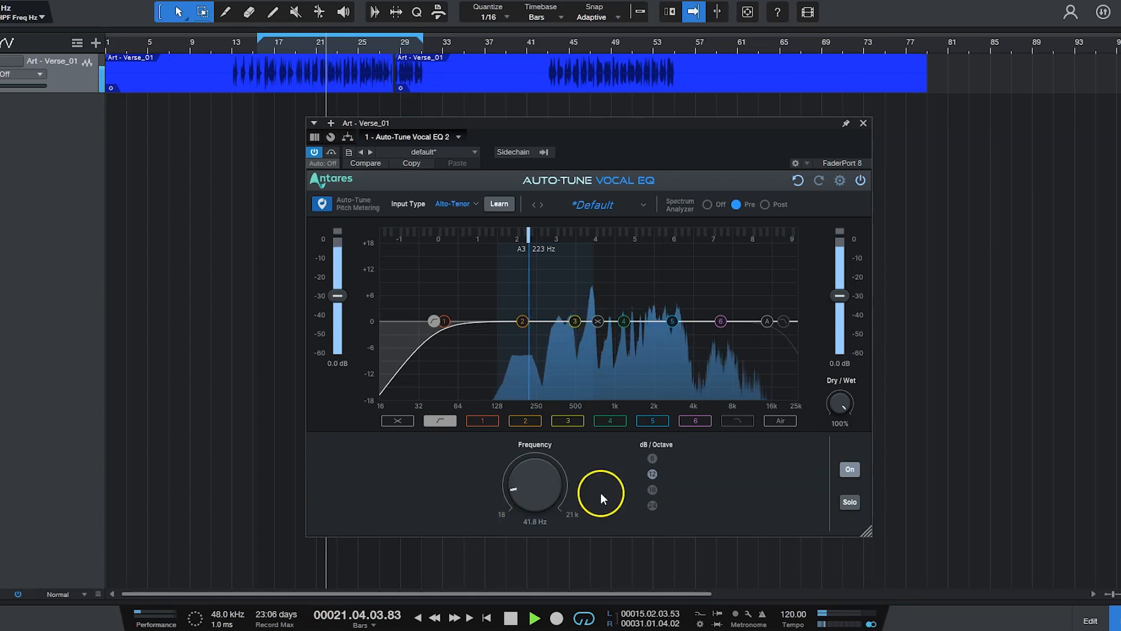
# - Solo the high-pass filter, raise its cutoff to about 59.1 Hz, and turn solo back off
pyautogui.click(844, 502)
pyautogui.moveTo(550, 501); pyautogui.dragTo(523, 492)
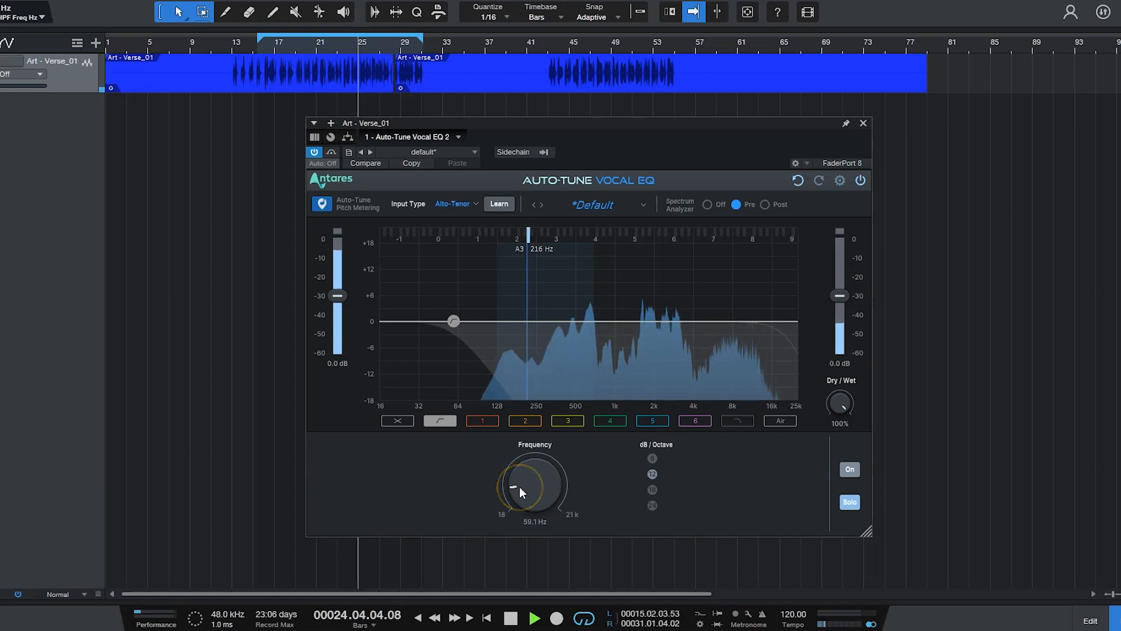
pyautogui.click(651, 475)
pyautogui.click(849, 503)
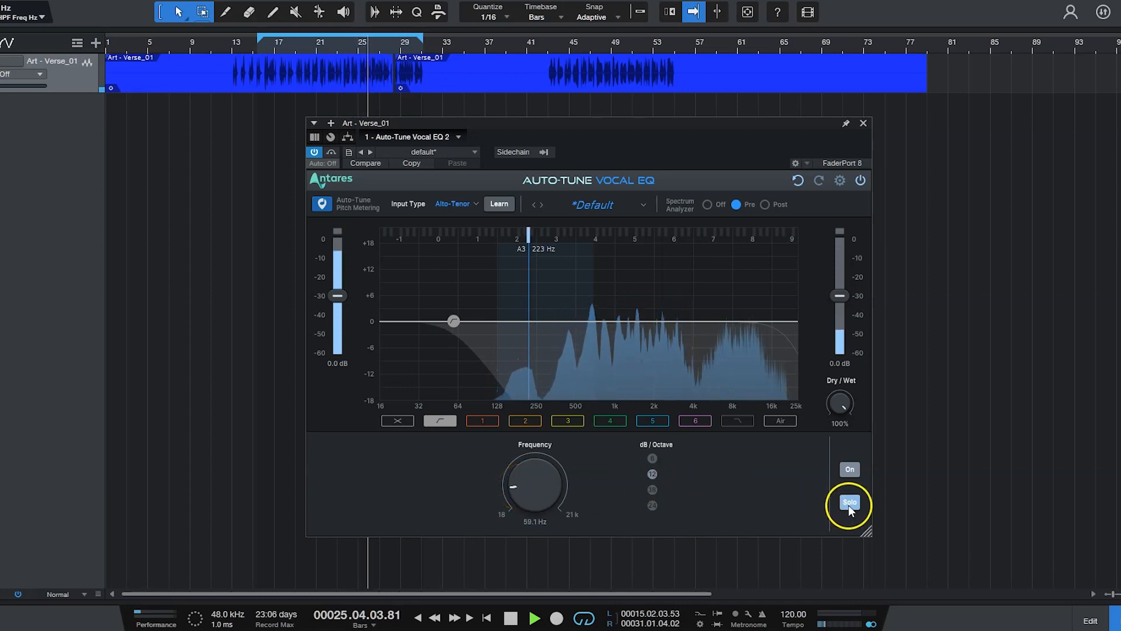
pyautogui.click(848, 504)
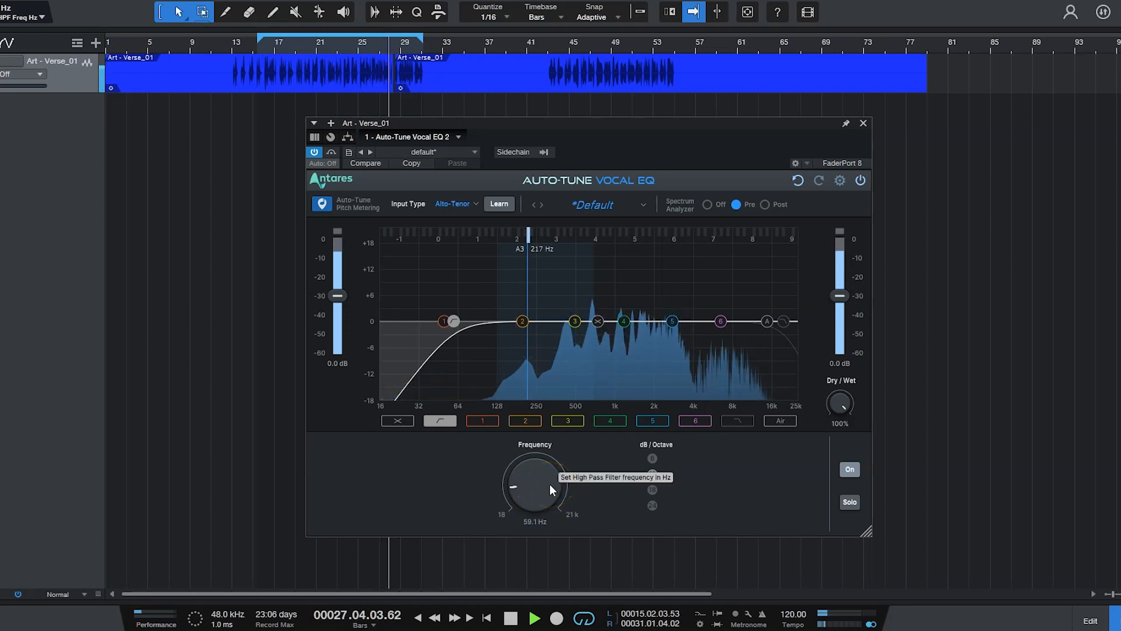
pyautogui.click(790, 508)
# - Compare the high-pass slopes, choose 24 dB per octave, and set the cutoff to about 50.9 Hz
pyautogui.click(653, 491)
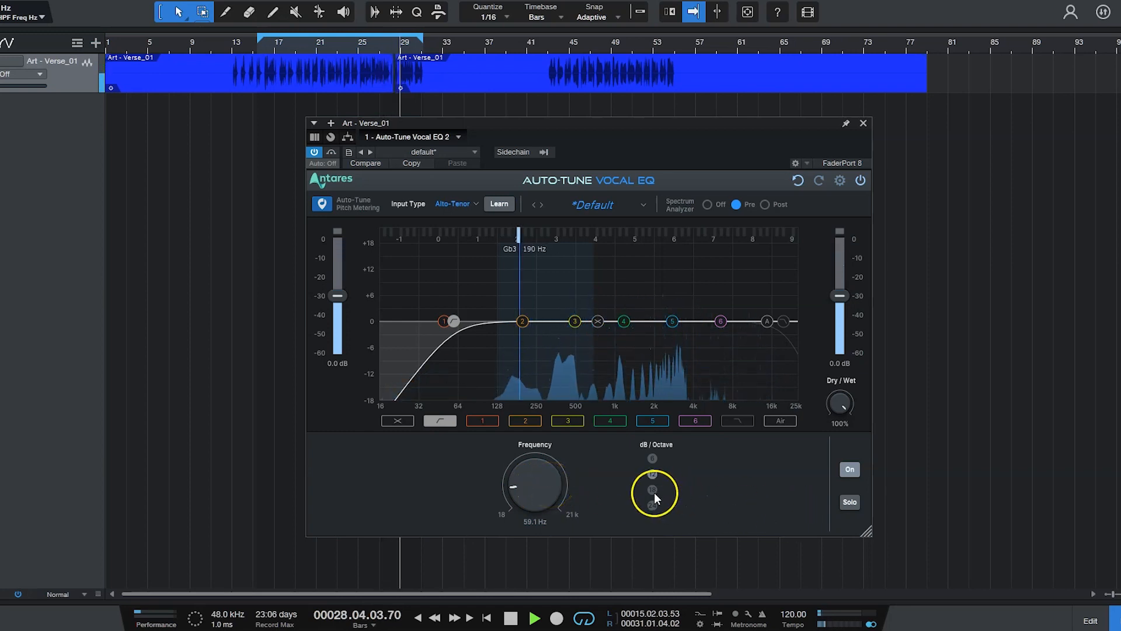
pyautogui.click(653, 503)
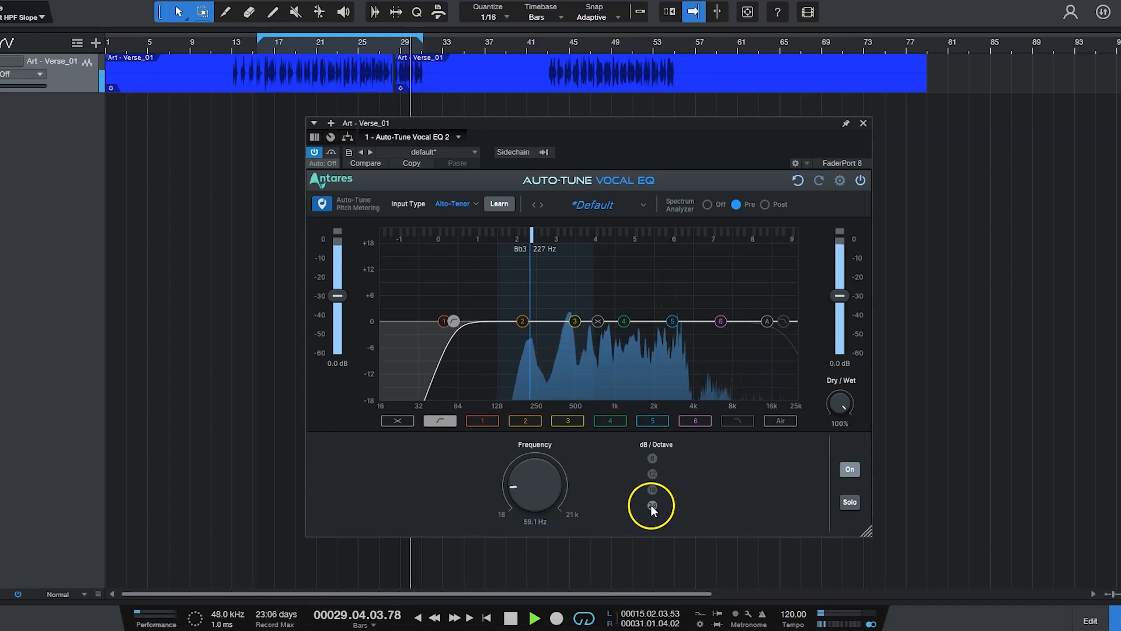
pyautogui.click(653, 457)
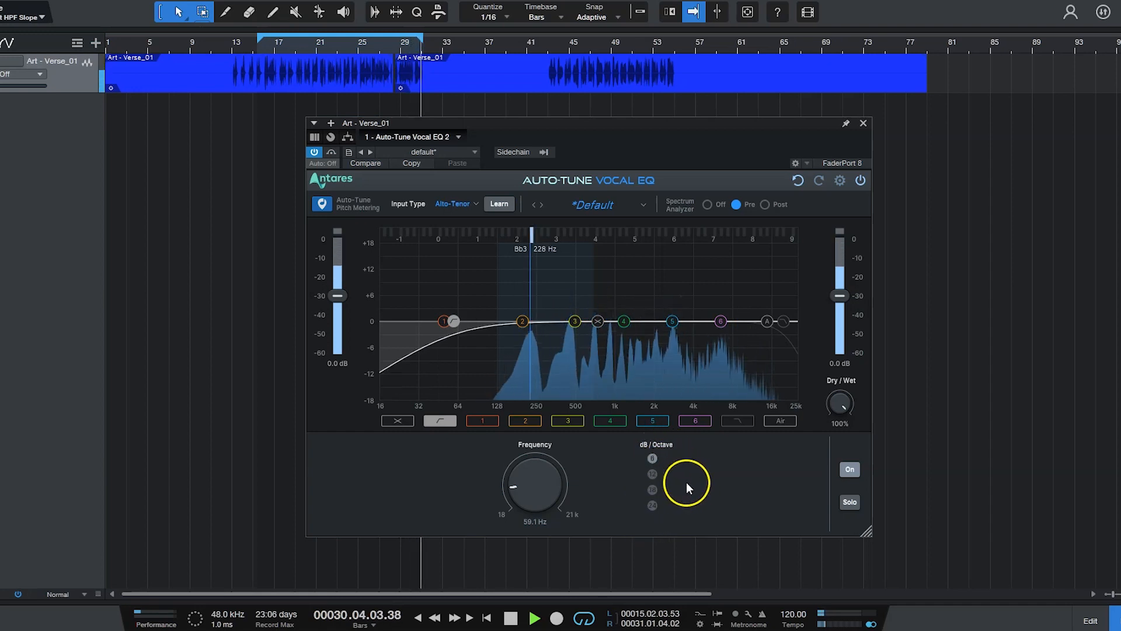
pyautogui.click(653, 474)
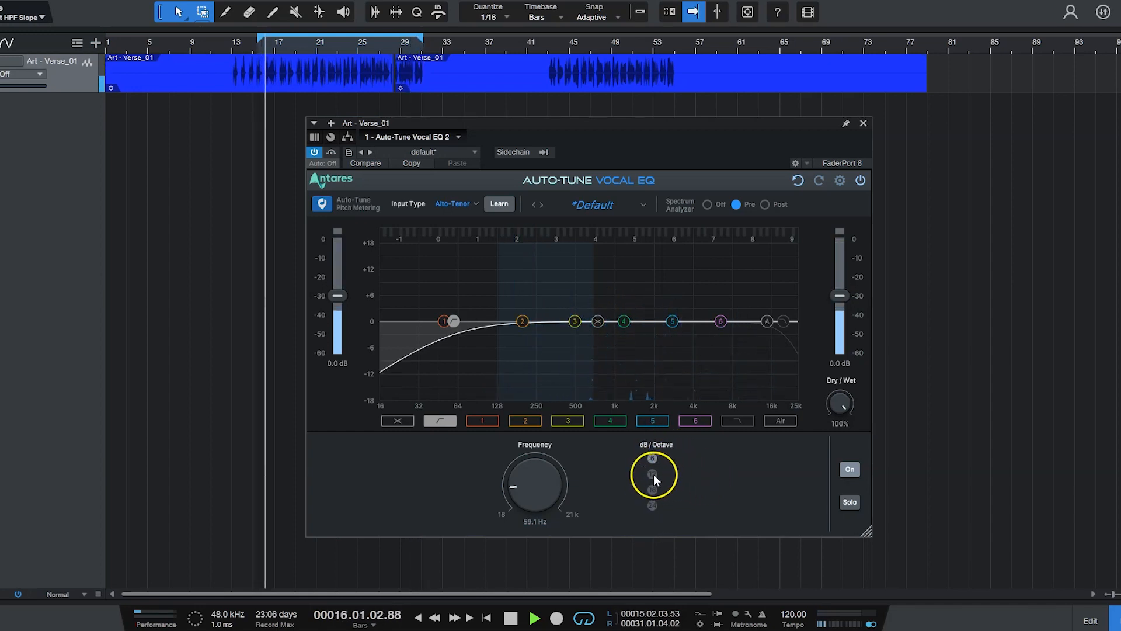
pyautogui.click(654, 505)
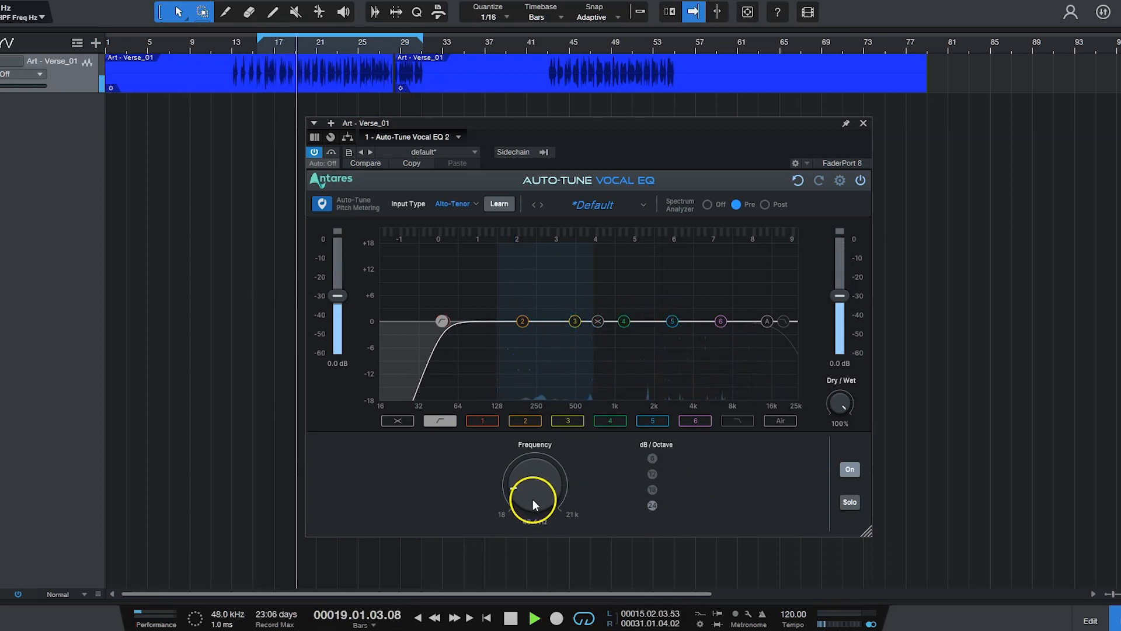
pyautogui.scroll(-1, 534, 499)
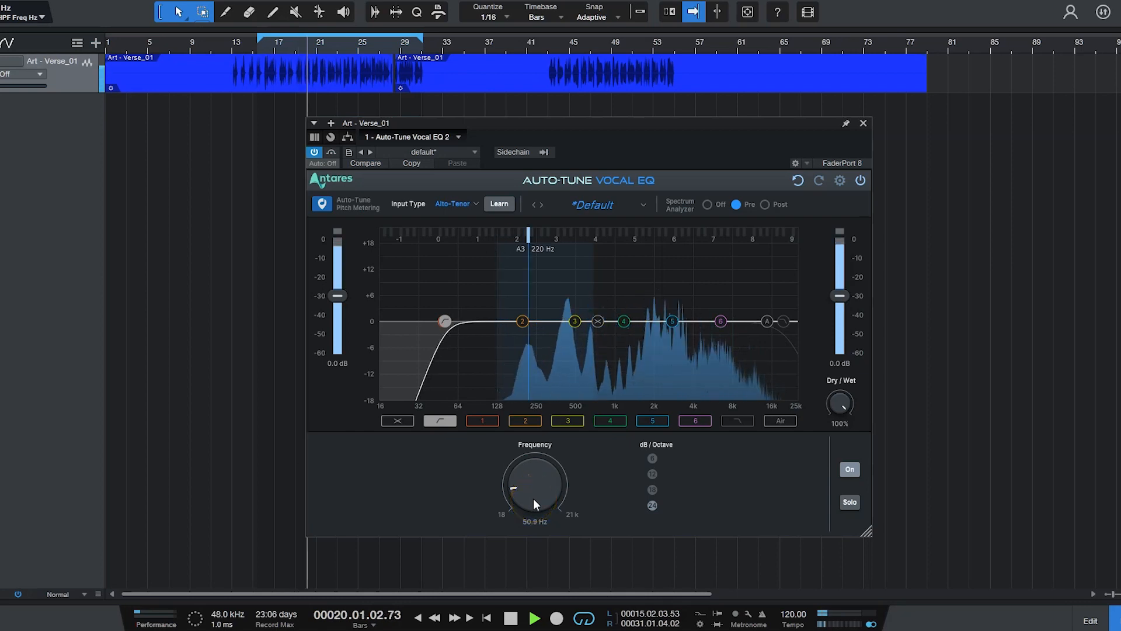
# - Move EQ band 1 to about 103.2 Hz and band 2 to about 177.7 Hz
pyautogui.click(472, 422)
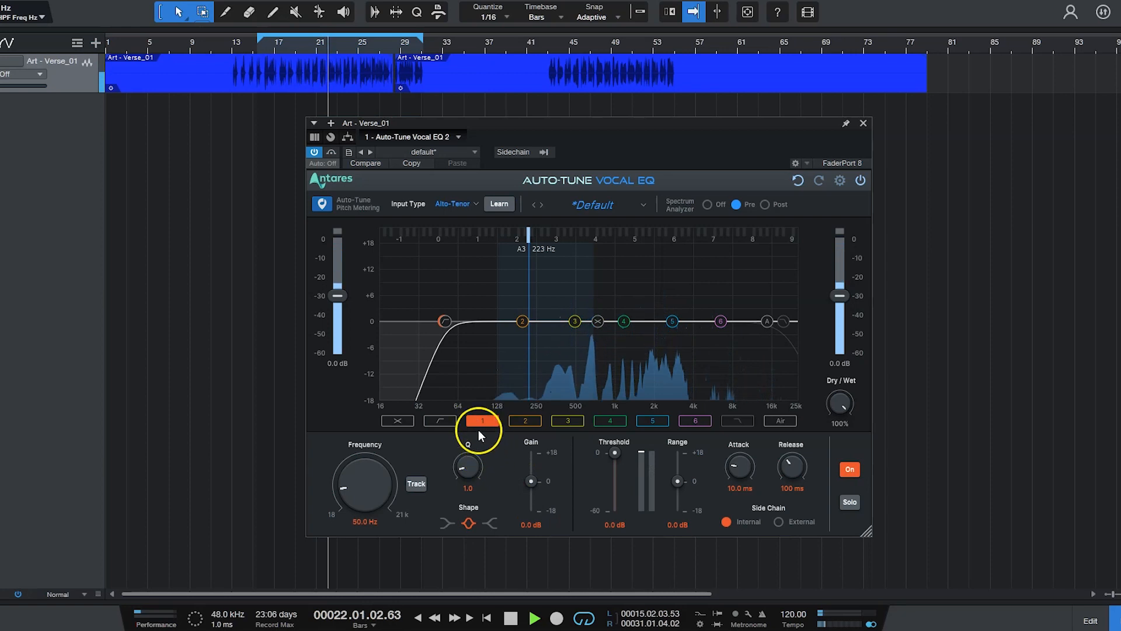
pyautogui.moveTo(367, 486); pyautogui.dragTo(367, 478)
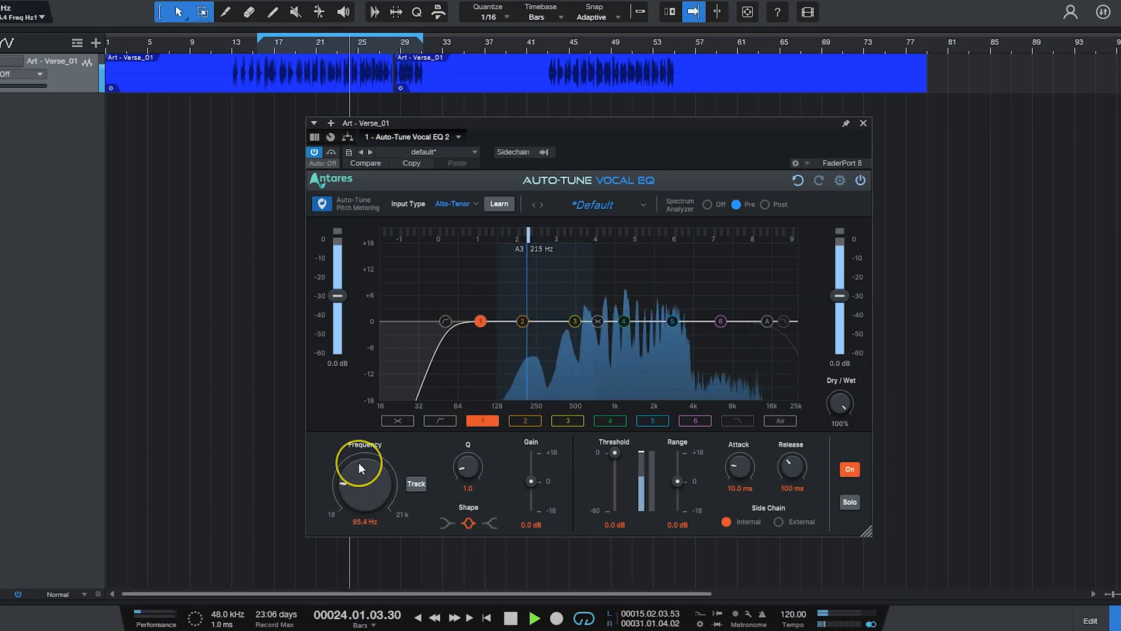
pyautogui.moveTo(480, 321); pyautogui.dragTo(516, 323)
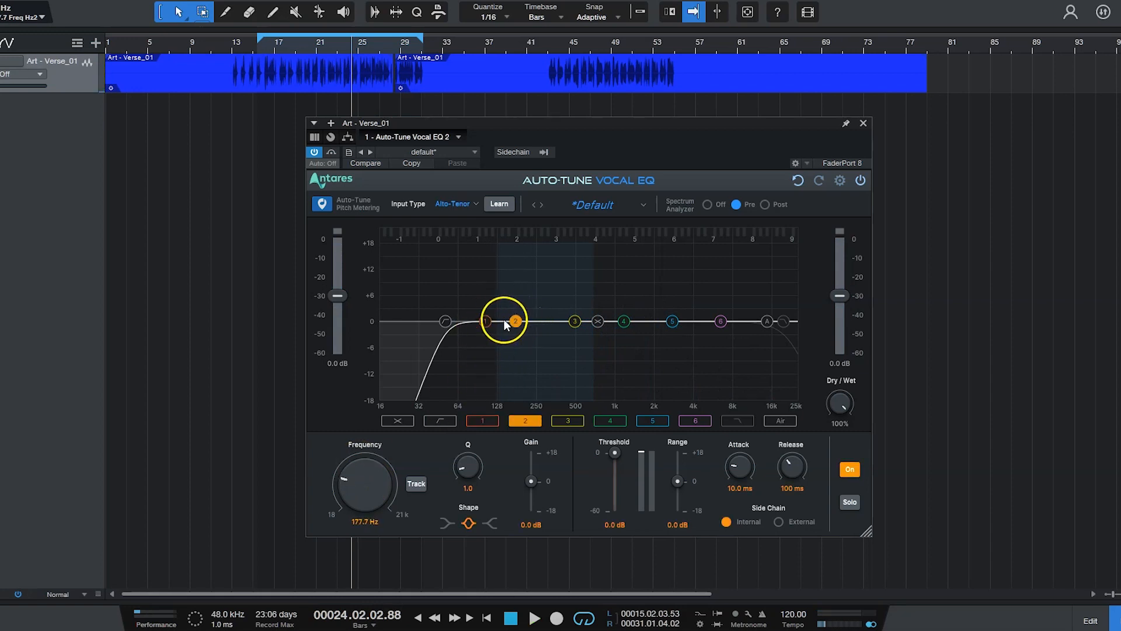
# - Turn off EQ bands 1, 2 and 3
pyautogui.click(485, 324)
pyautogui.click(851, 471)
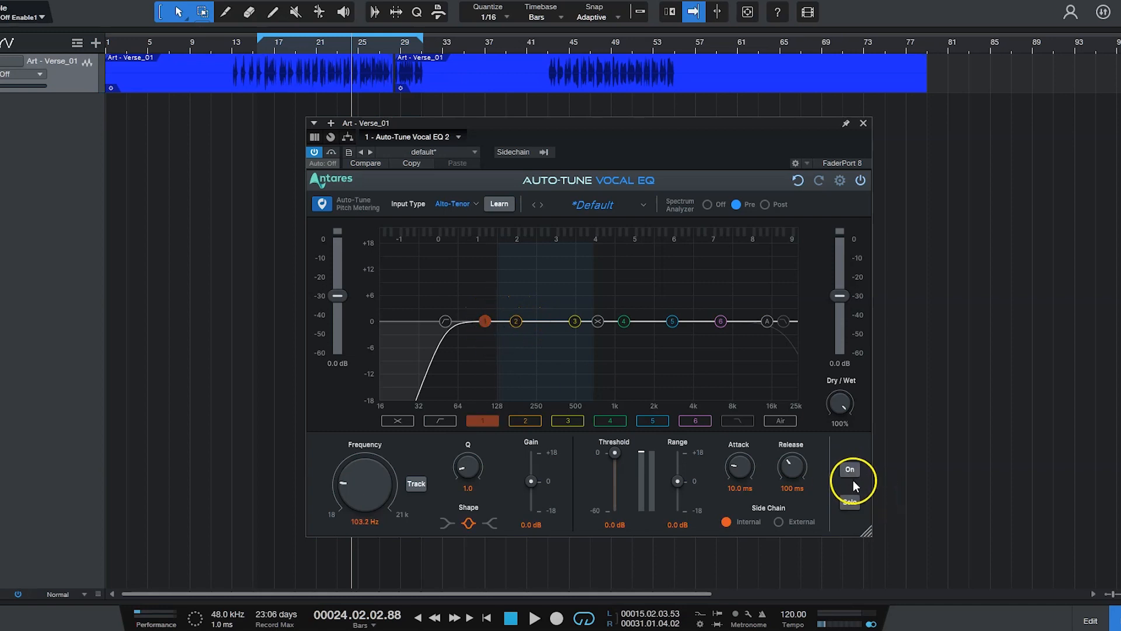
pyautogui.click(518, 321)
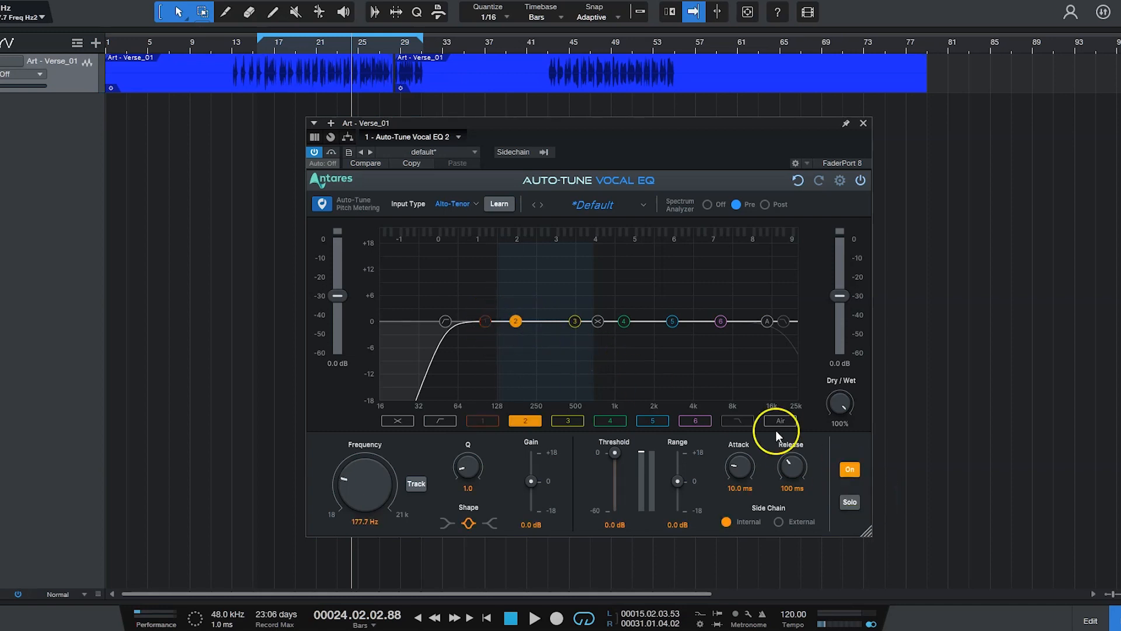
pyautogui.click(849, 468)
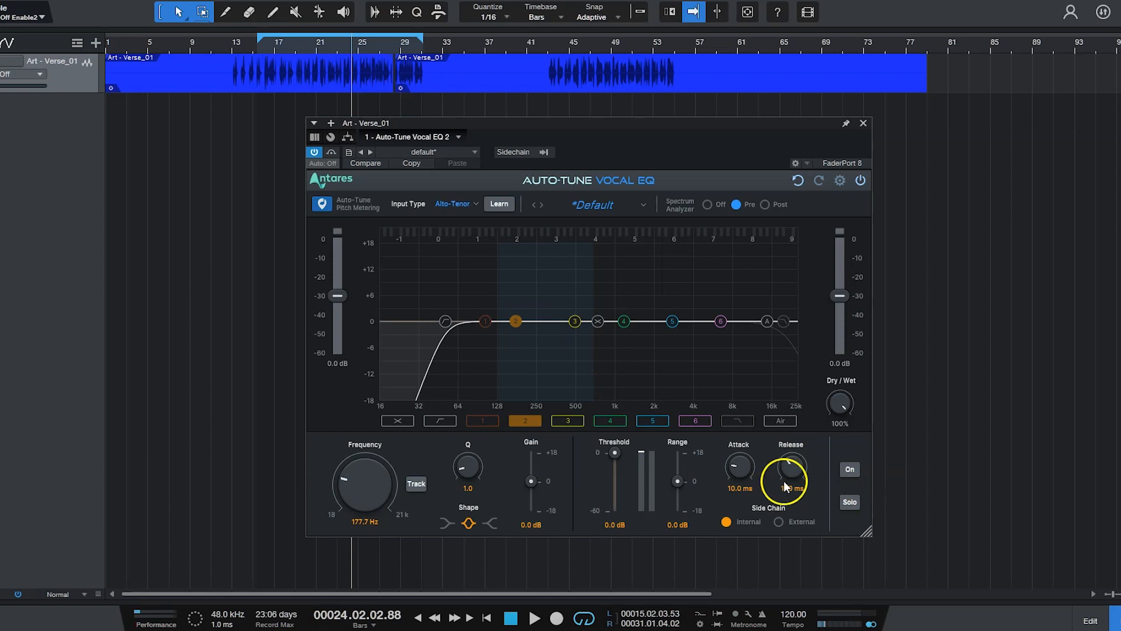
pyautogui.click(574, 321)
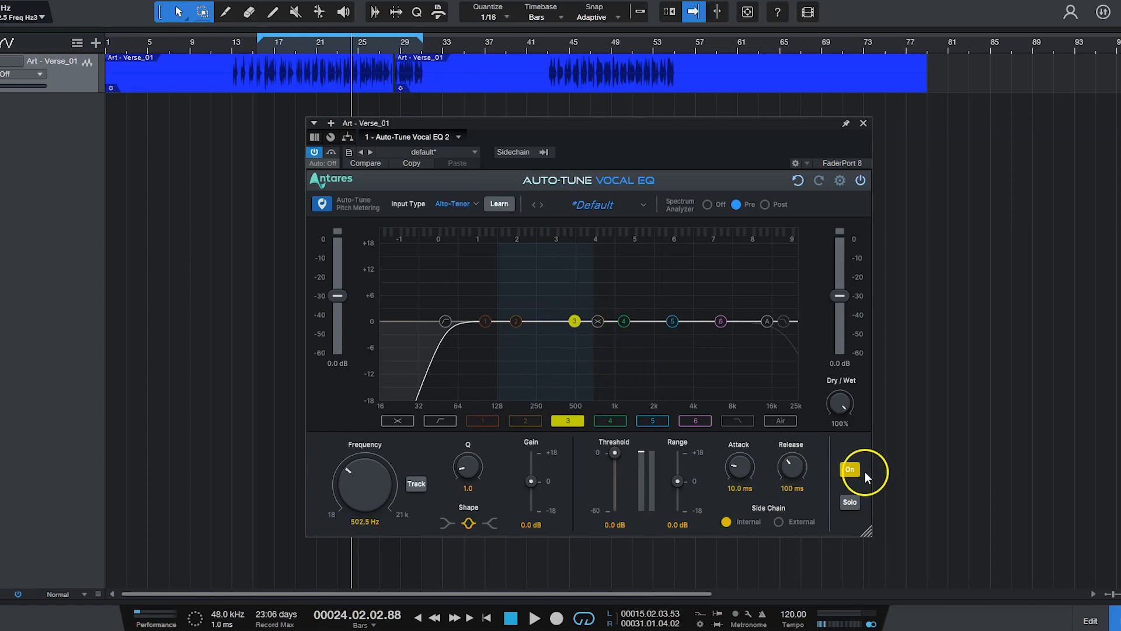
pyautogui.click(850, 469)
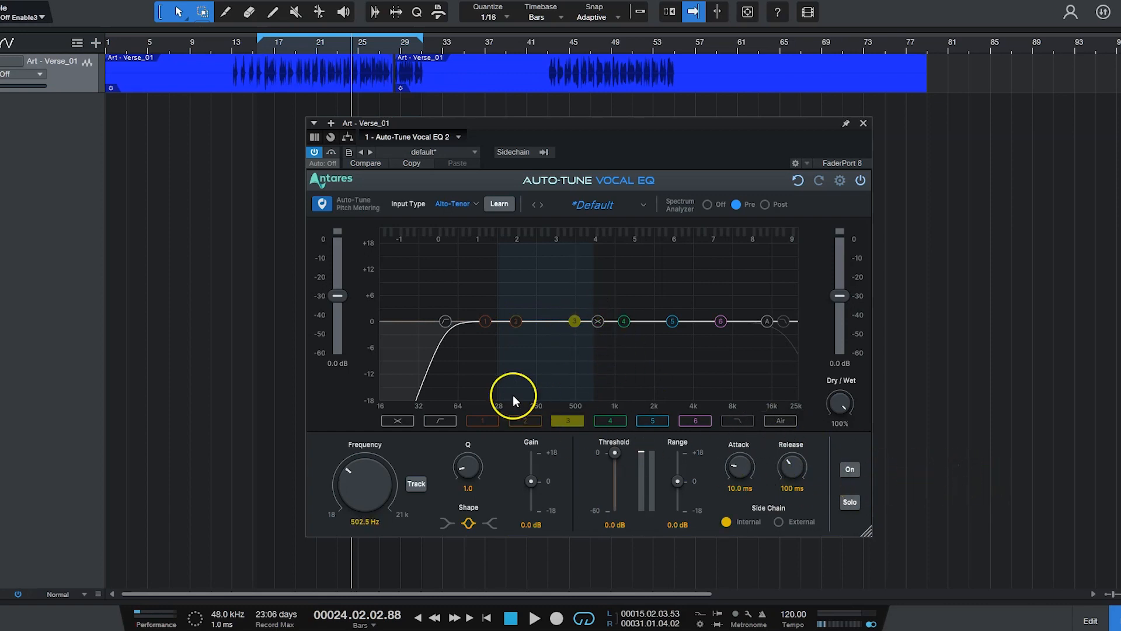
# - Move the disabled band 1 to about 99.7 Hz and play the vocal from the loop start
pyautogui.click(486, 322)
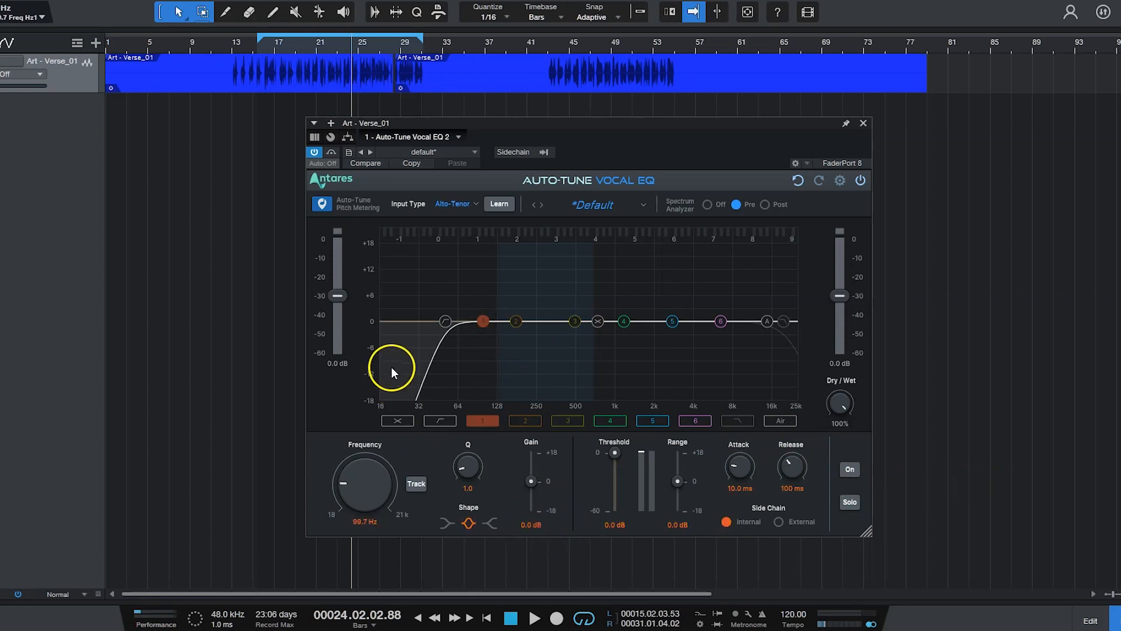
pyautogui.press('space')
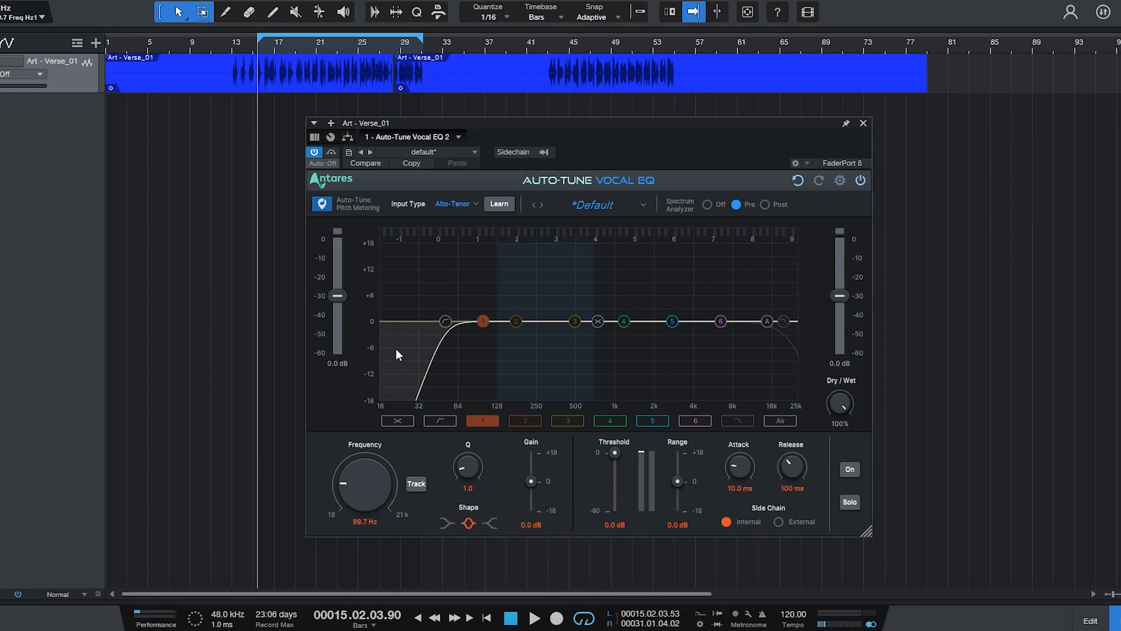
pyautogui.press('space')
# - Set the disabled band 2 to a Q of 9.3 at about 199.4 Hz with a gain of about -2.5 dB
pyautogui.click(459, 322)
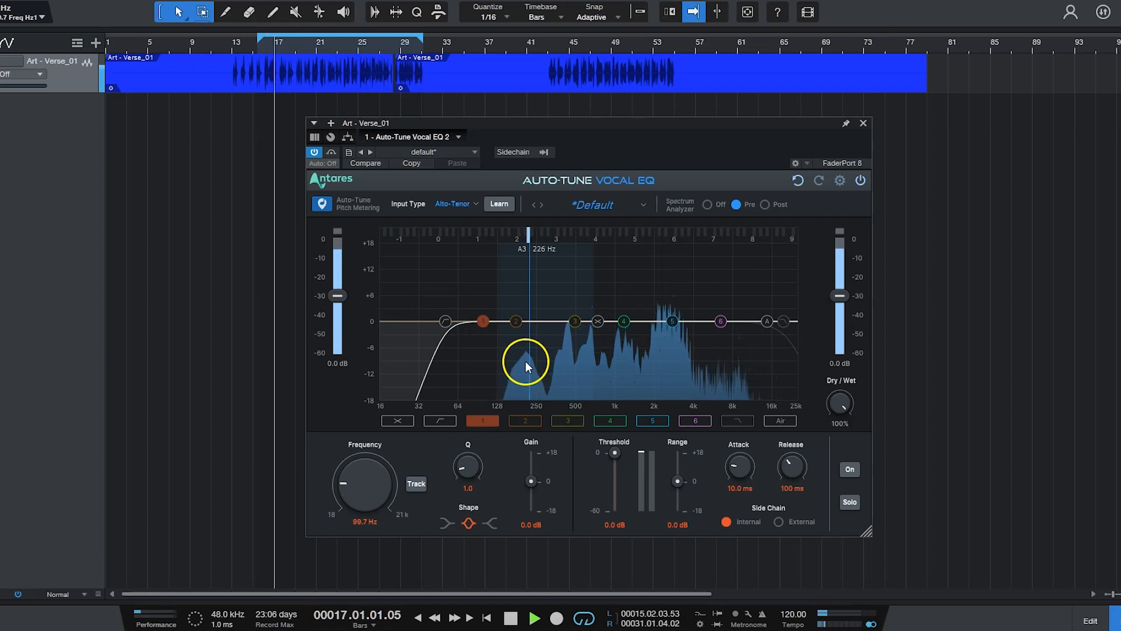
pyautogui.click(515, 321)
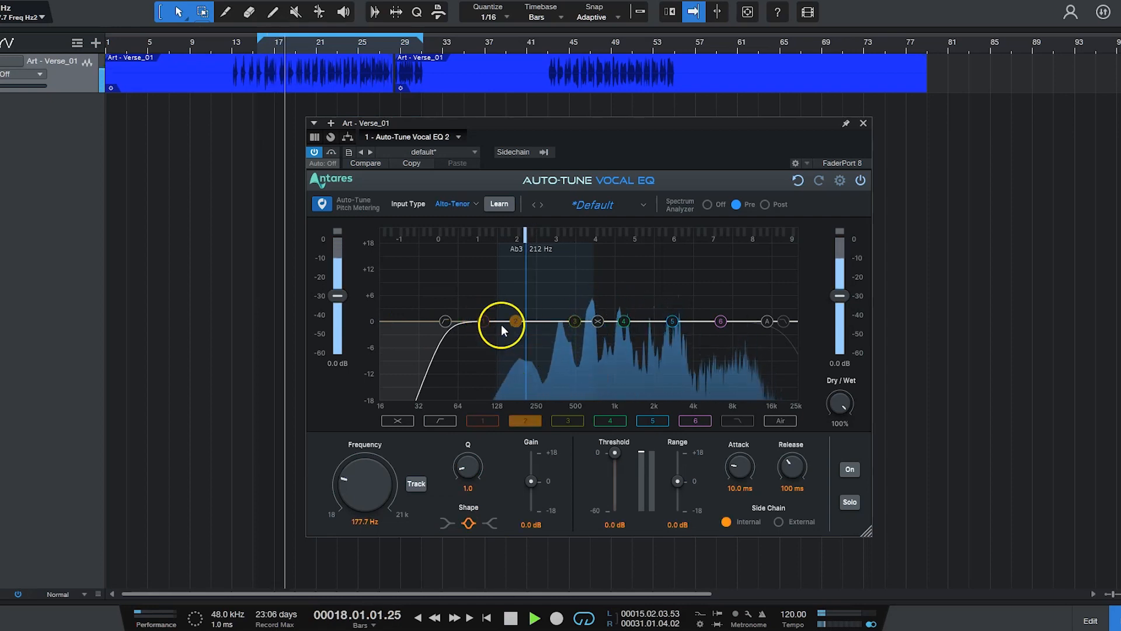
pyautogui.moveTo(513, 317); pyautogui.dragTo(523, 289)
pyautogui.moveTo(467, 465); pyautogui.dragTo(467, 447)
pyautogui.moveTo(465, 436); pyautogui.dragTo(464, 437)
pyautogui.moveTo(524, 290); pyautogui.dragTo(522, 330)
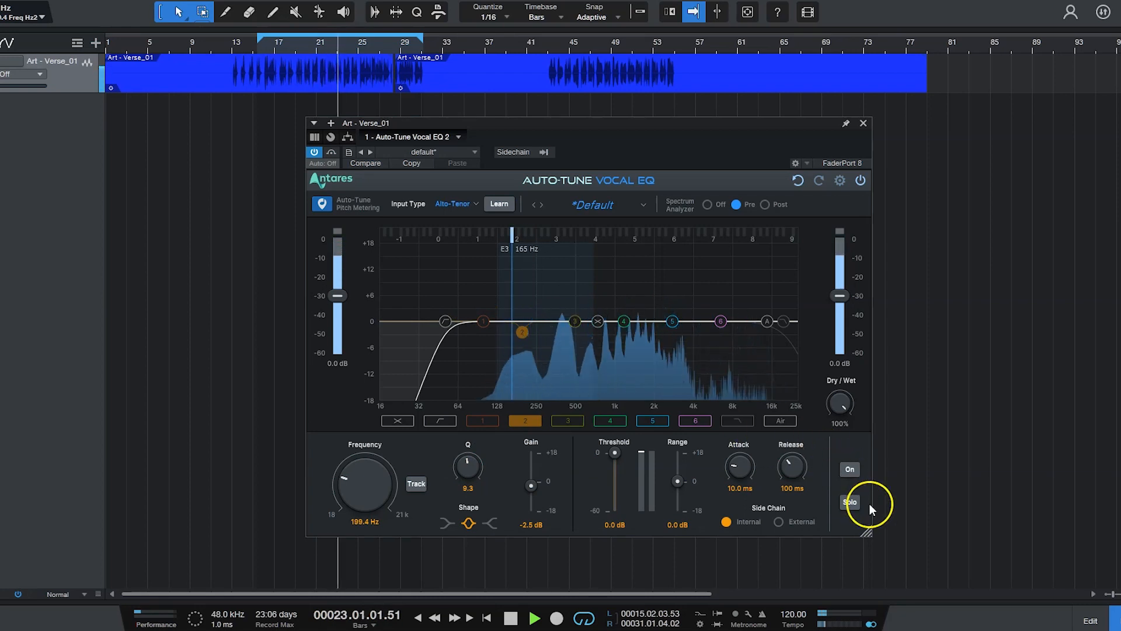
# - Audition band 2 in solo while moving it to about 216.2 Hz, and turn its solo off
pyautogui.click(849, 501)
pyautogui.moveTo(523, 334); pyautogui.dragTo(528, 334)
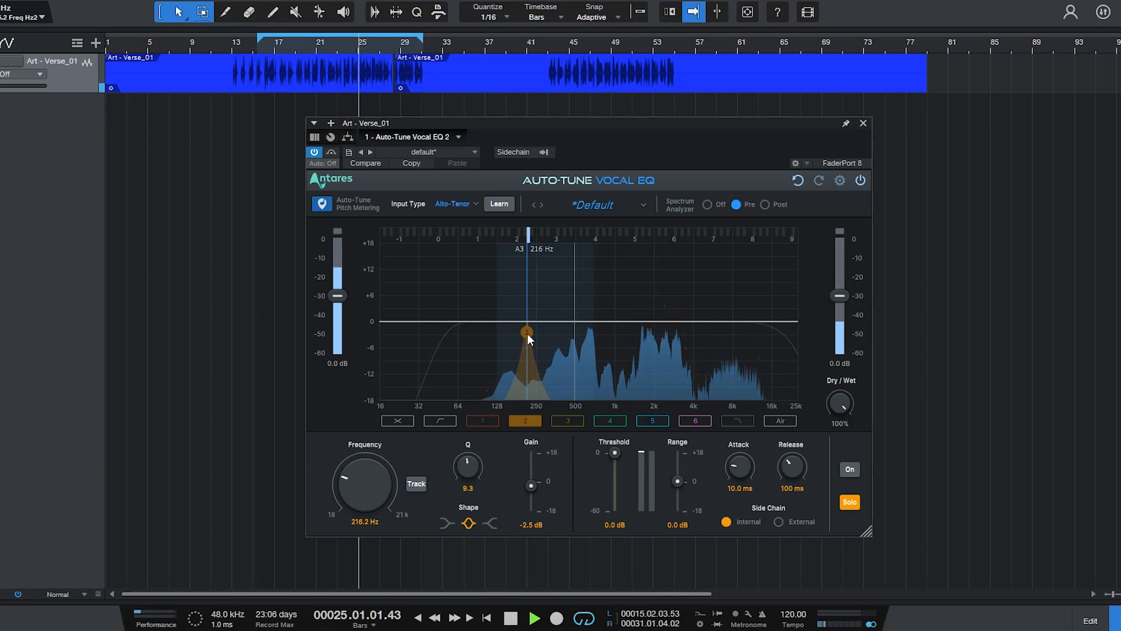
pyautogui.click(851, 502)
# - Narrow band 3 to a Q of 8.2, turn it on, and cut it about 3.3 dB at about 514.3 Hz
pyautogui.moveTo(581, 321); pyautogui.dragTo(567, 305)
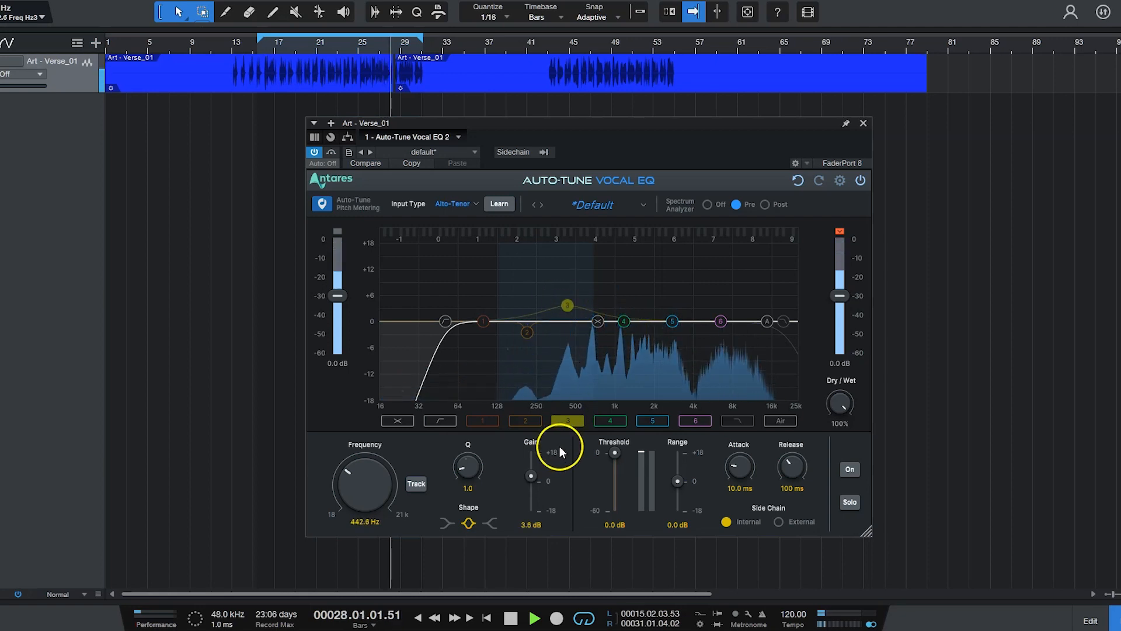
pyautogui.moveTo(484, 466); pyautogui.dragTo(475, 440)
pyautogui.moveTo(566, 305); pyautogui.dragTo(573, 267)
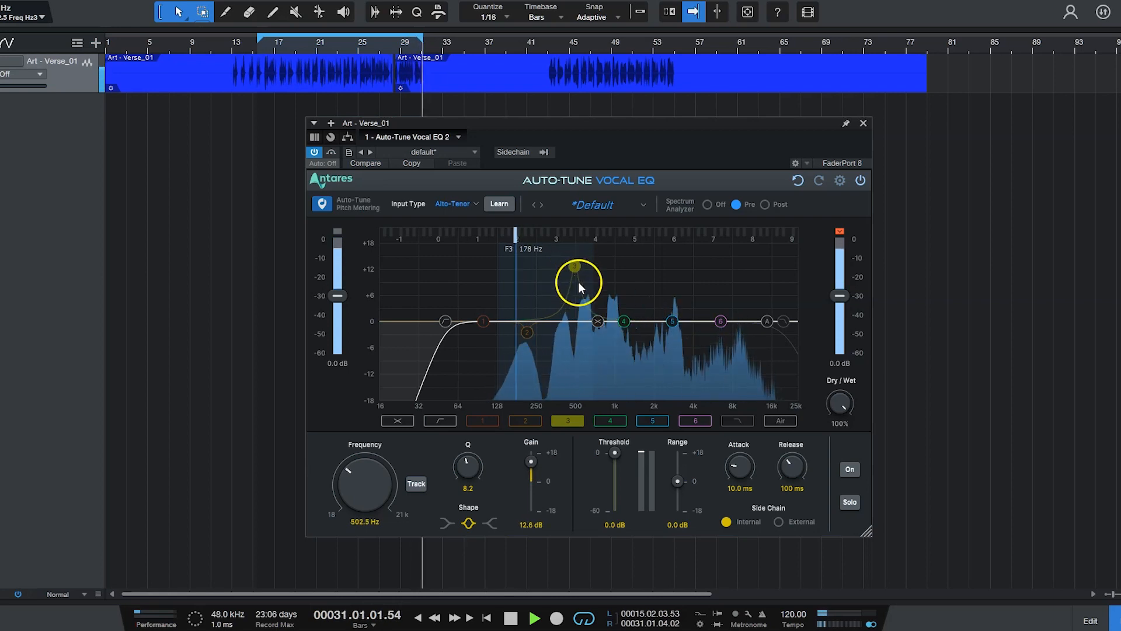
pyautogui.click(848, 467)
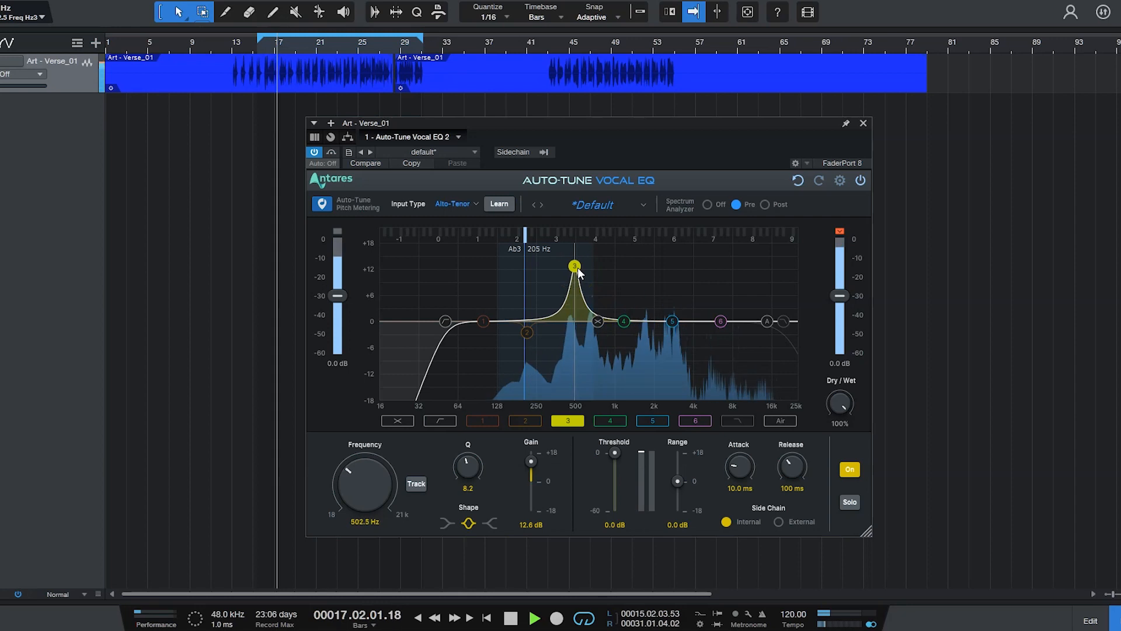
pyautogui.moveTo(578, 269); pyautogui.dragTo(579, 336)
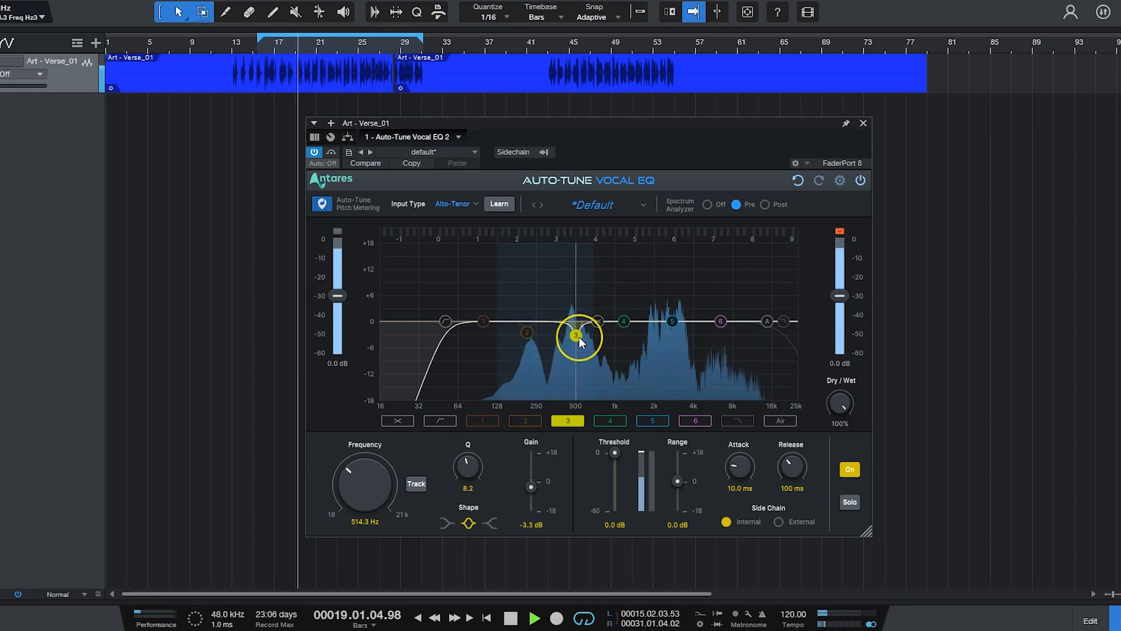
# - Raise the high-pass filter cutoff to about 60.7 Hz and reselect band 3
pyautogui.click(442, 318)
pyautogui.moveTo(441, 317); pyautogui.dragTo(455, 325)
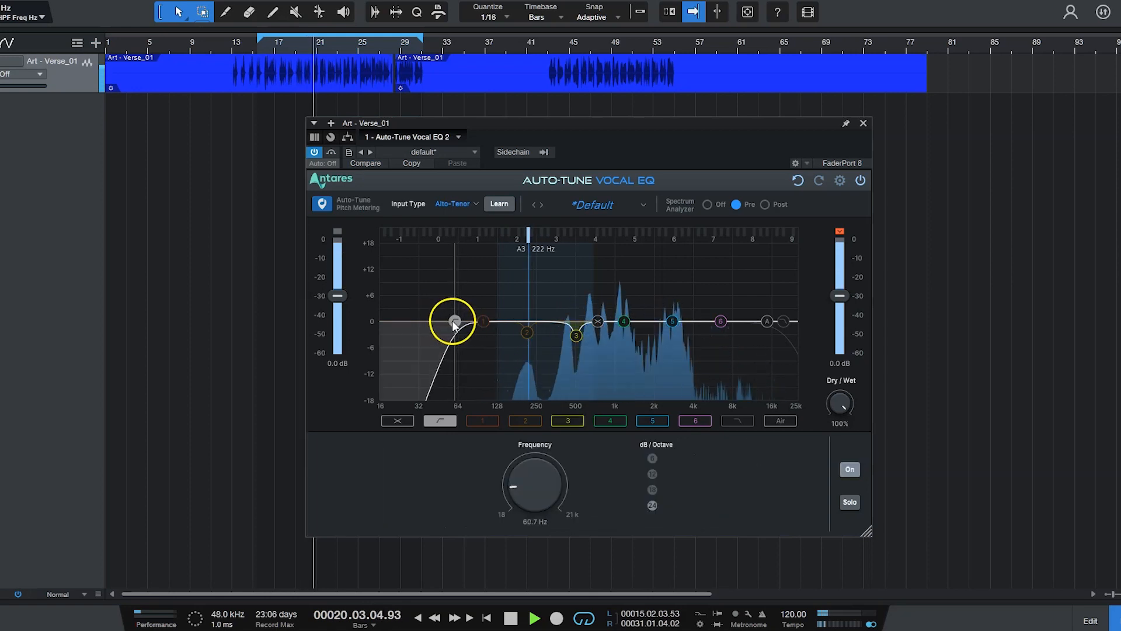
pyautogui.click(577, 333)
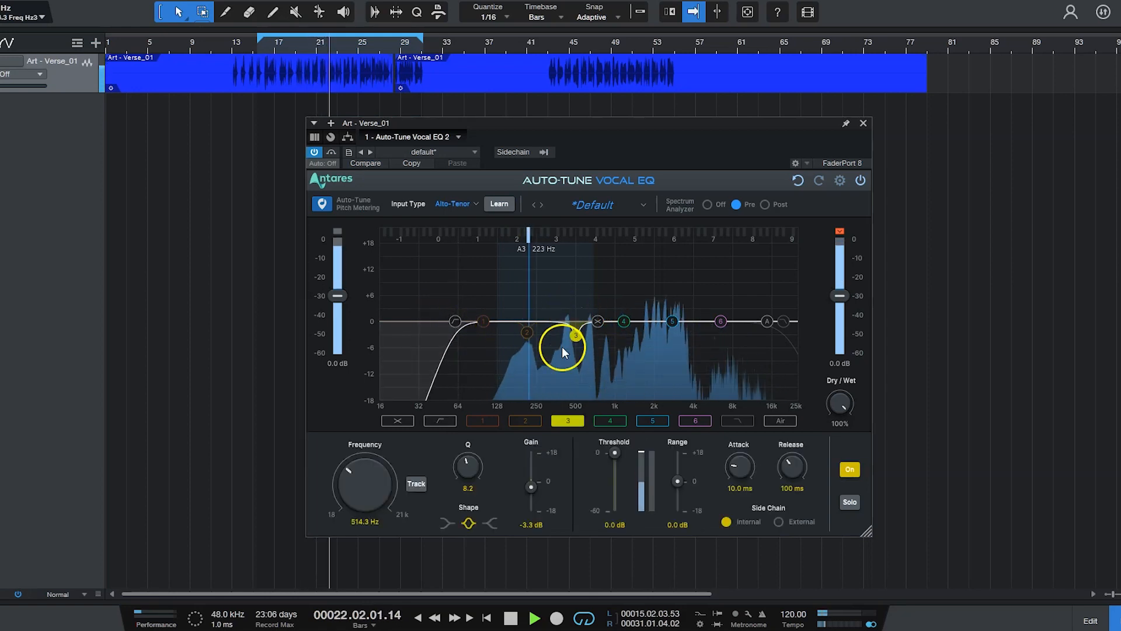
# - Boost band 4 by about 11.8 dB, narrow it to a Q of 14.8, and sweep it to about 1595.4 Hz
pyautogui.moveTo(624, 318); pyautogui.dragTo(633, 308)
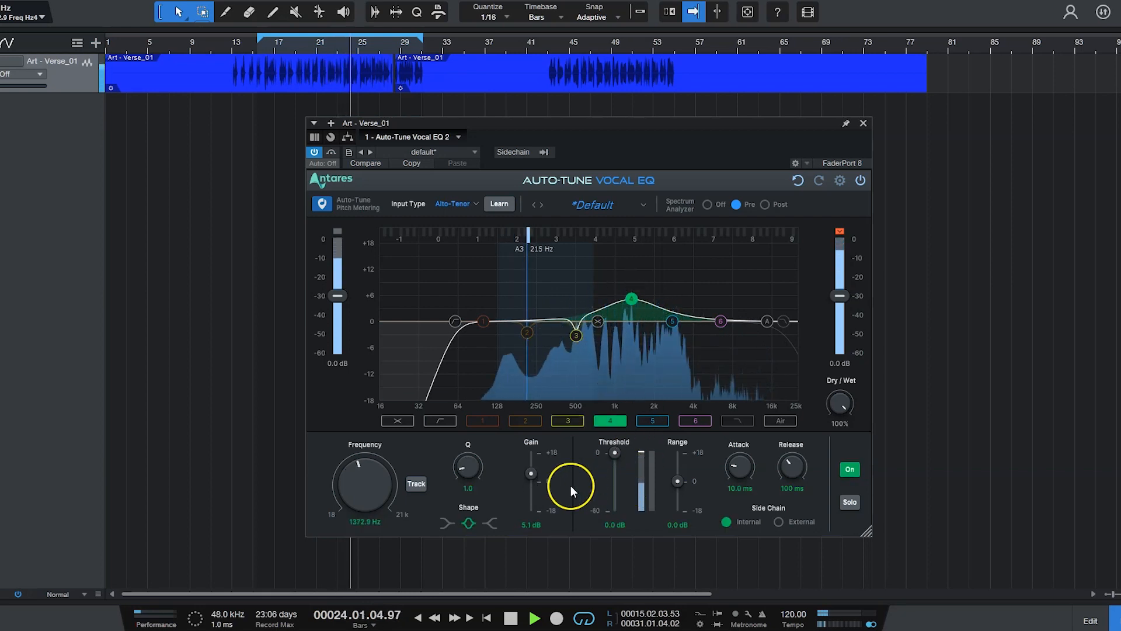
pyautogui.moveTo(468, 468); pyautogui.dragTo(471, 441)
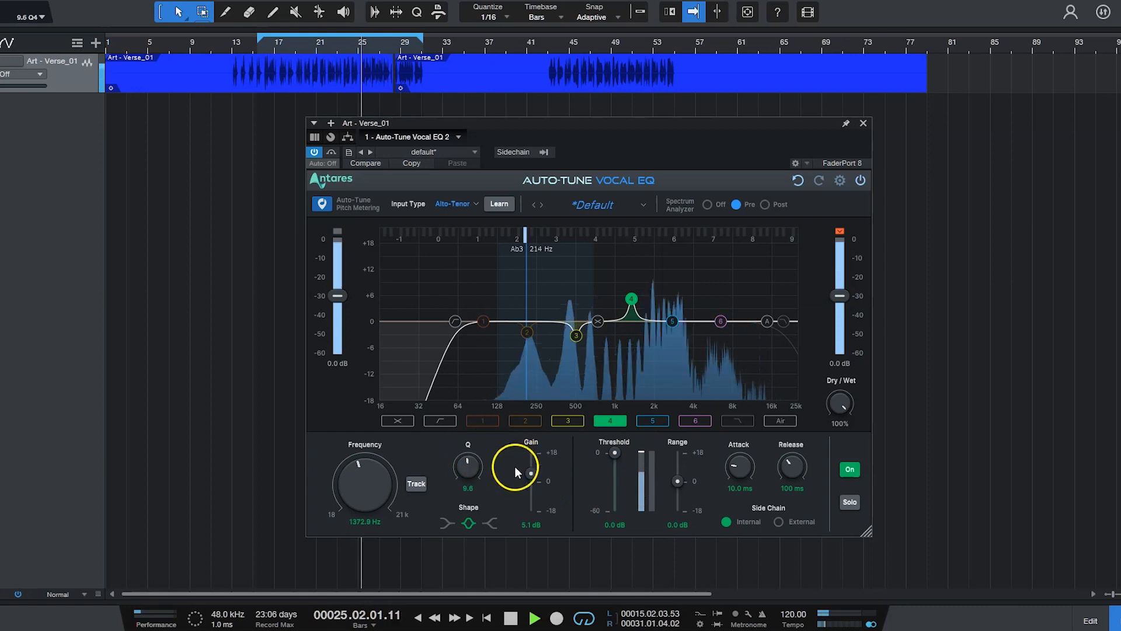
pyautogui.moveTo(629, 307); pyautogui.dragTo(638, 274)
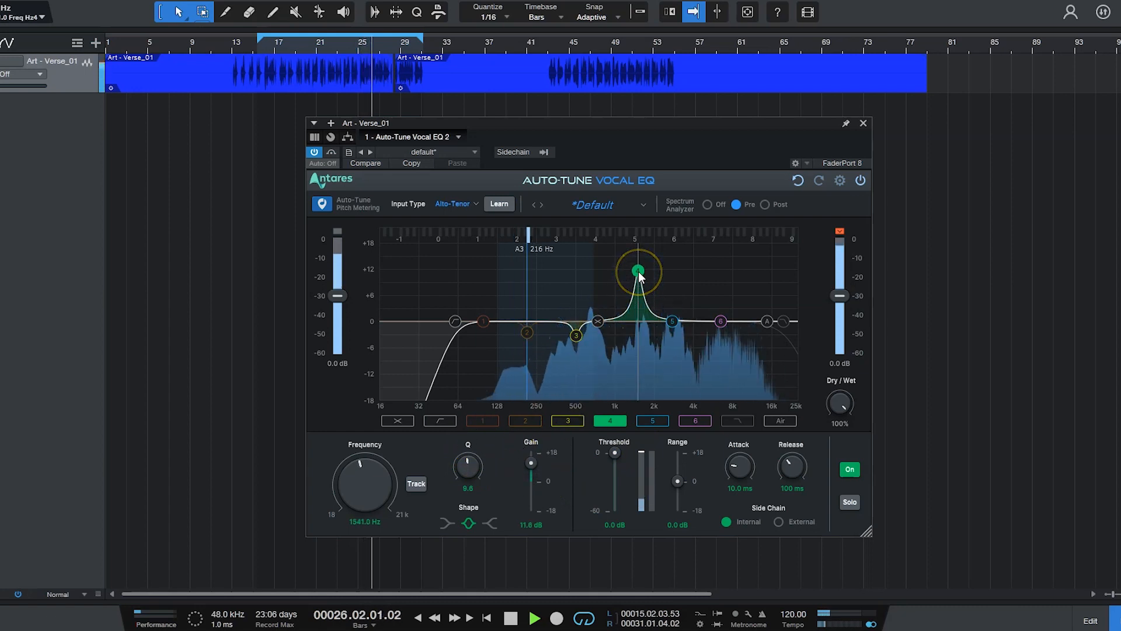
pyautogui.moveTo(471, 461); pyautogui.dragTo(474, 453)
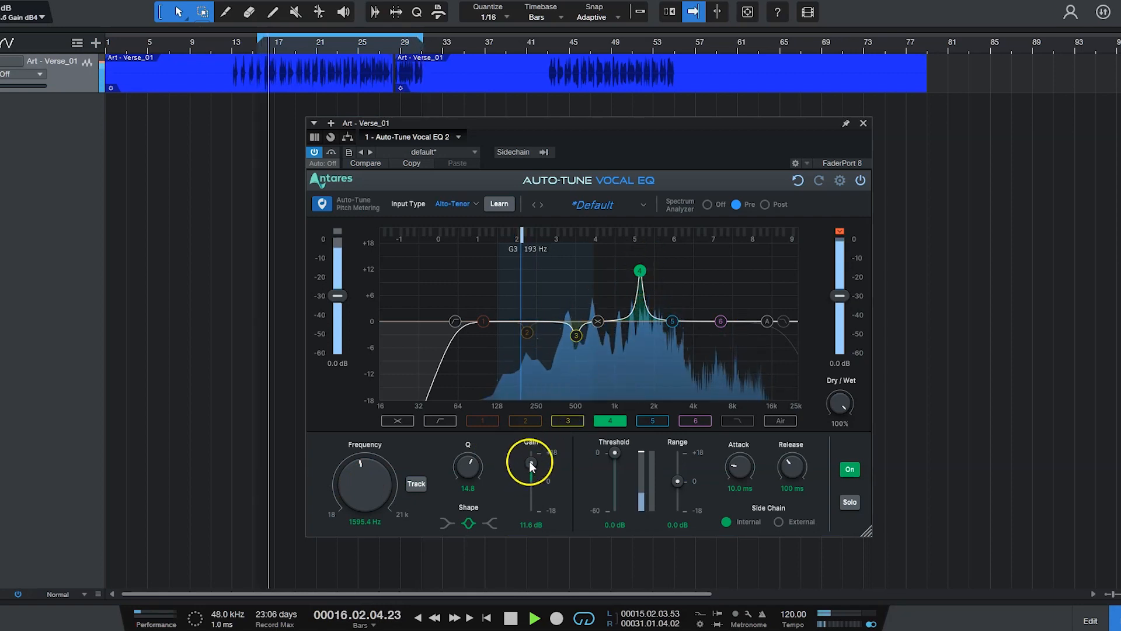
# - Lower band 4's gain to about -3.7 dB and audition the band in solo
pyautogui.moveTo(528, 464); pyautogui.dragTo(531, 502)
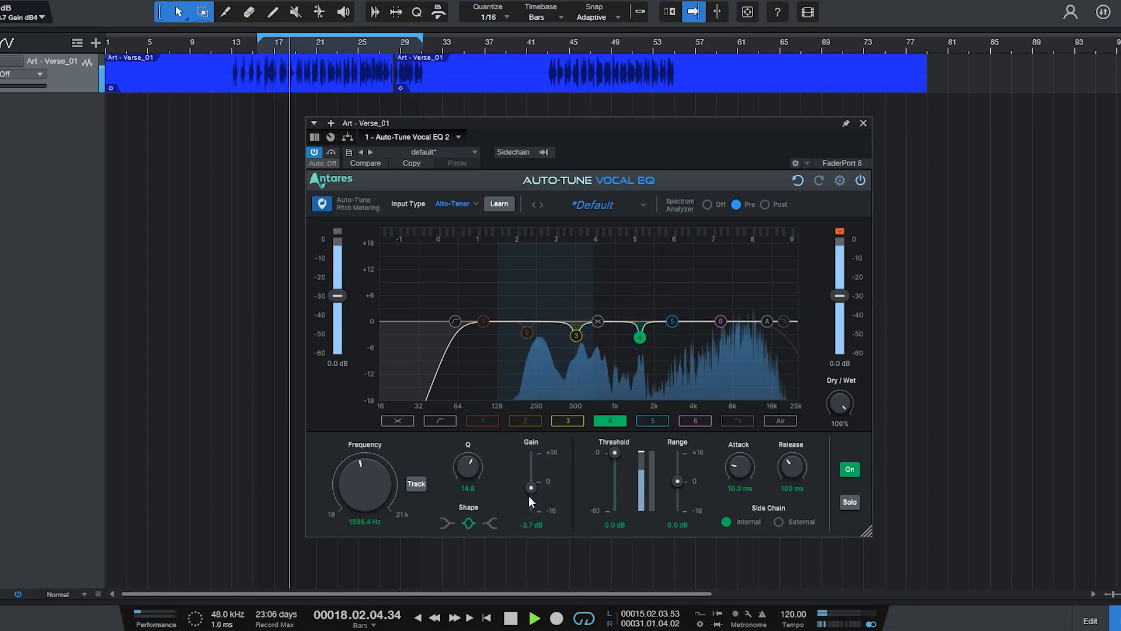
pyautogui.click(850, 503)
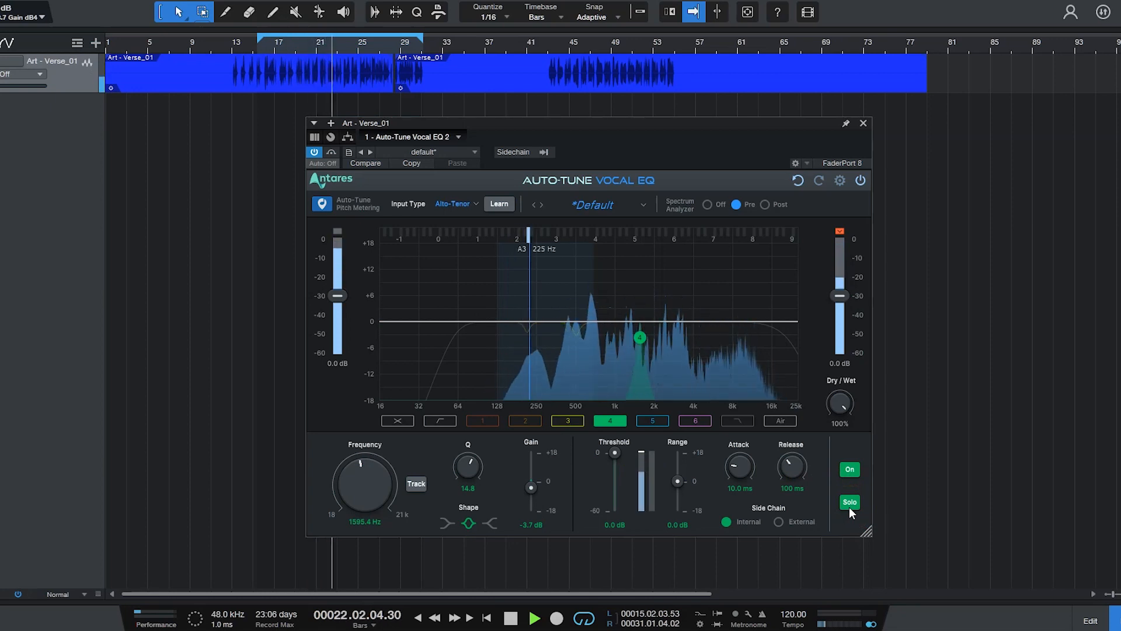
pyautogui.click(850, 503)
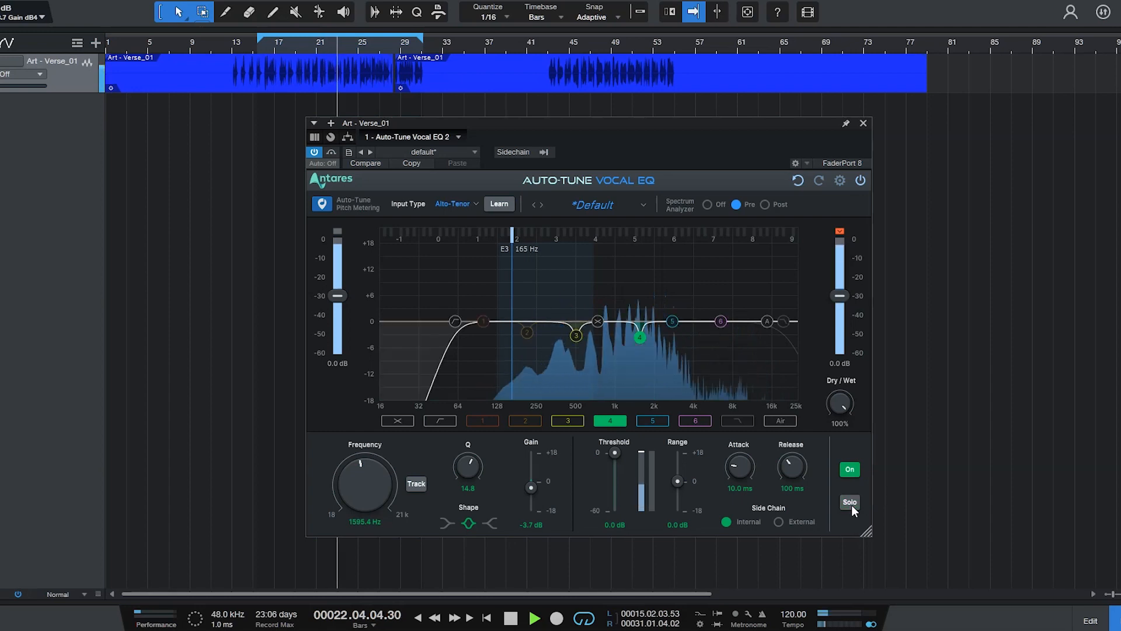
# - Narrow band 5 to a Q of 12.3, sweep it to about 3499.7 Hz, and cut it about 3.8 dB while soloed
pyautogui.click(674, 321)
pyautogui.moveTo(678, 324); pyautogui.dragTo(677, 302)
pyautogui.moveTo(464, 467); pyautogui.dragTo(469, 436)
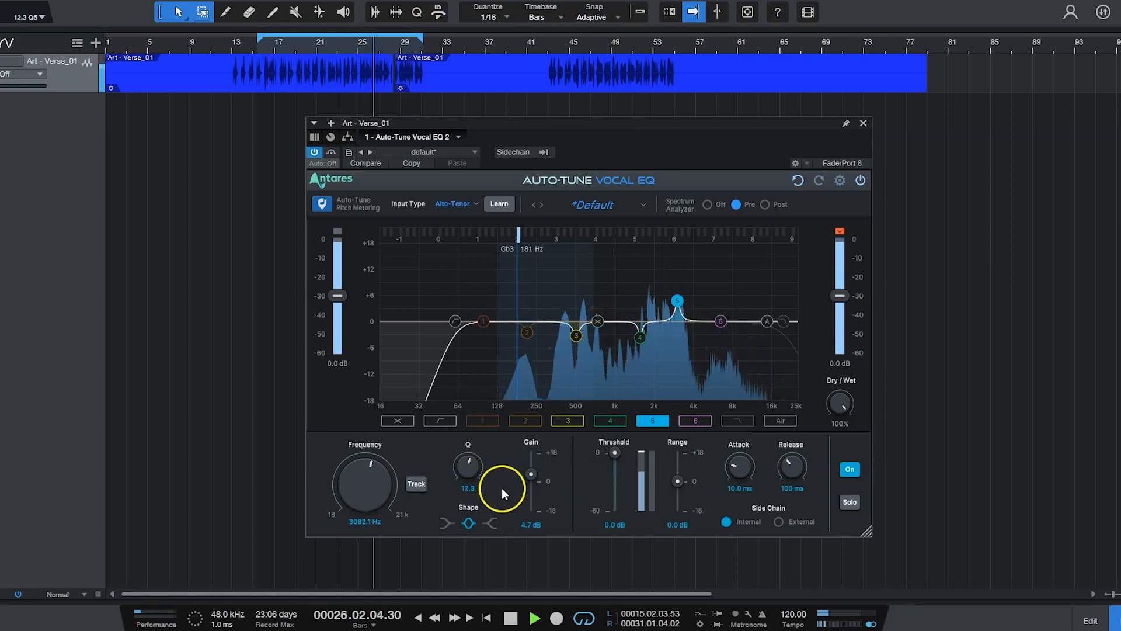
pyautogui.moveTo(676, 301); pyautogui.dragTo(684, 268)
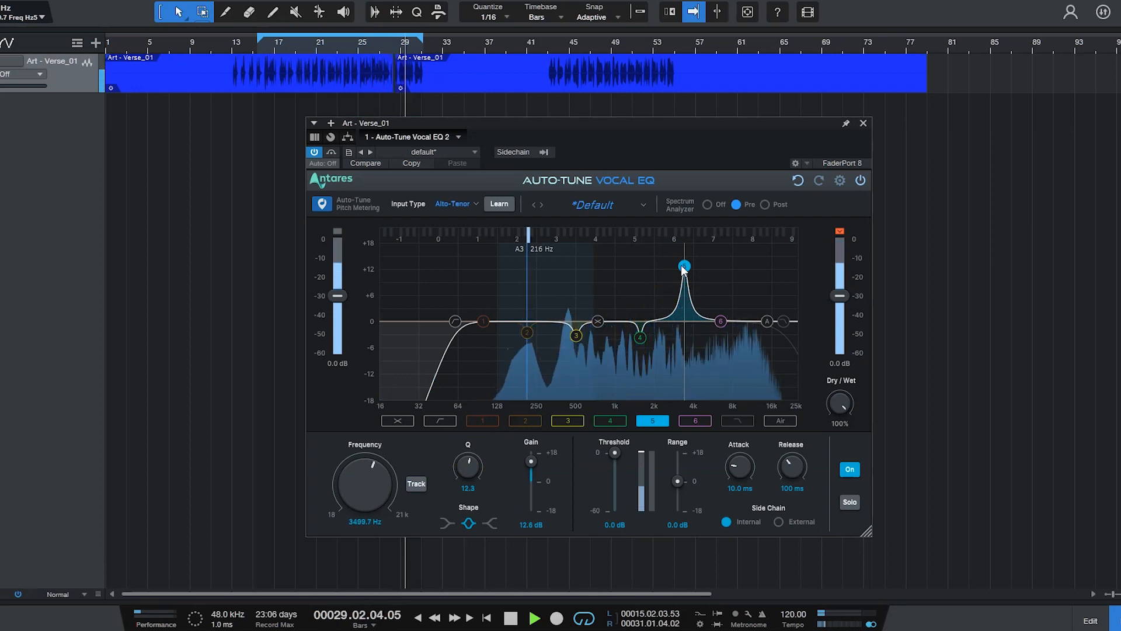
pyautogui.click(849, 503)
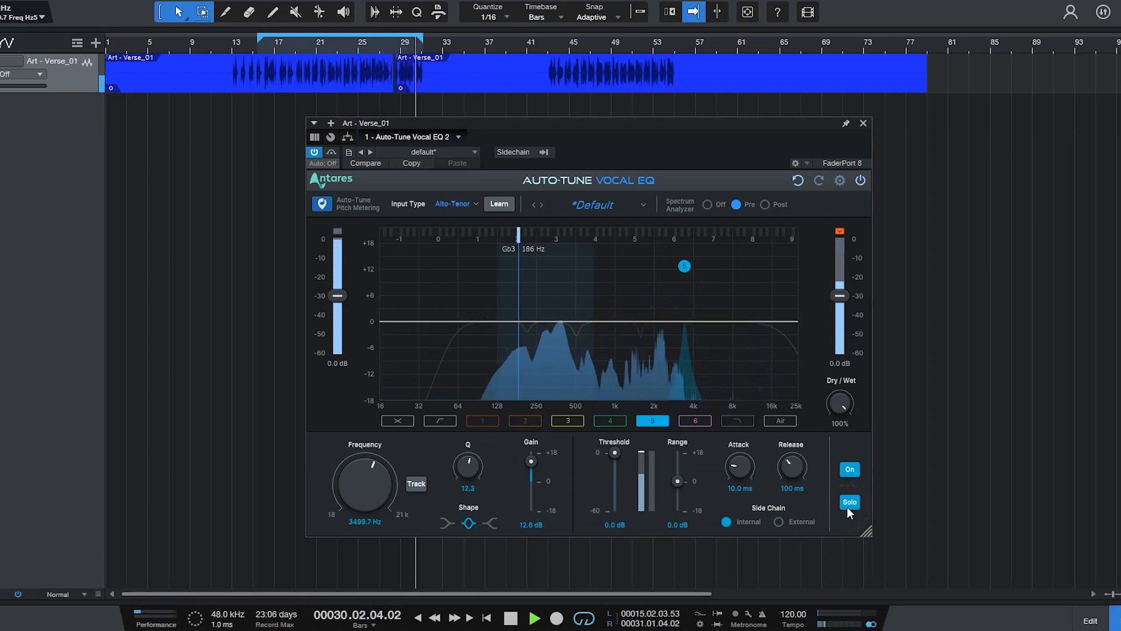
pyautogui.moveTo(538, 465); pyautogui.dragTo(531, 500)
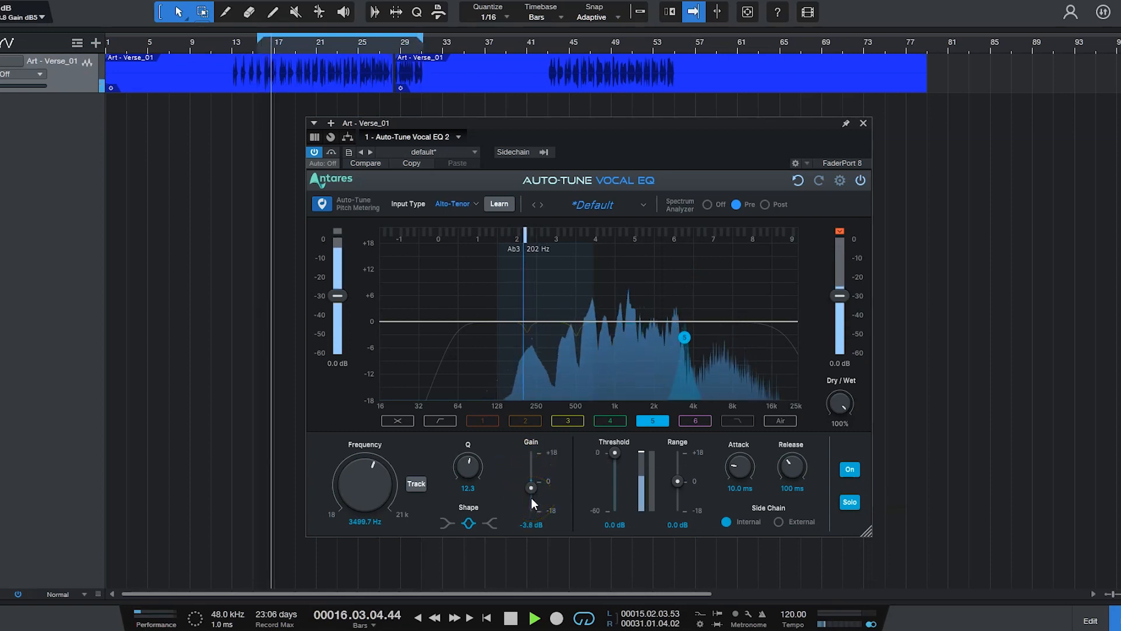
# - Set band 6 to a Q of 9.9 and boost it about 9.8 dB at about 7877.2 Hz
pyautogui.click(697, 419)
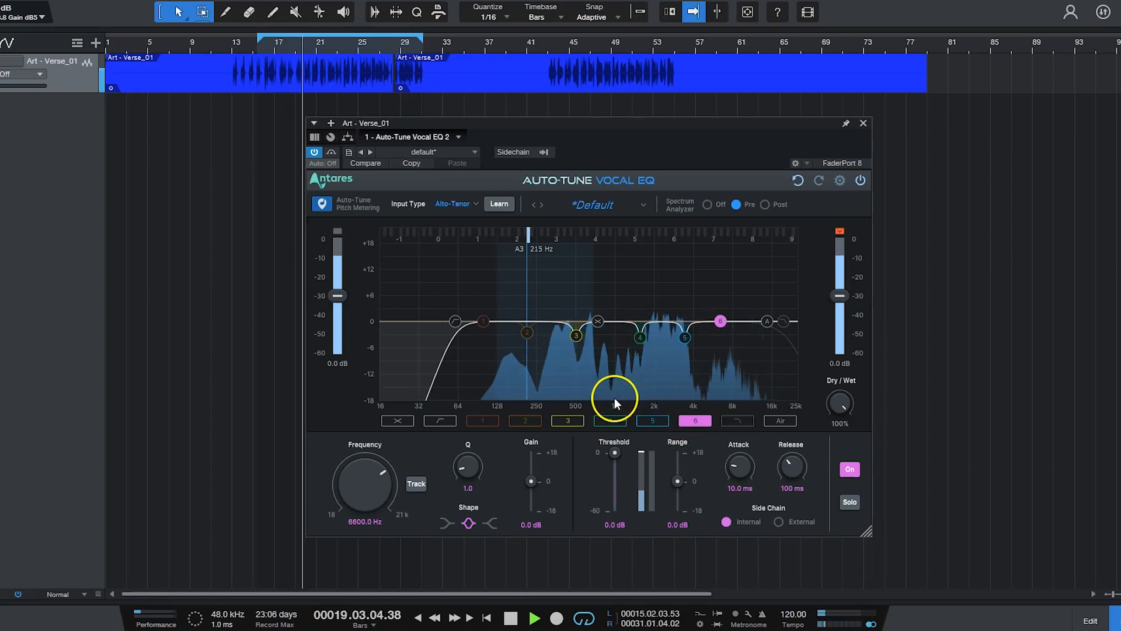
pyautogui.moveTo(464, 467); pyautogui.dragTo(472, 463)
pyautogui.moveTo(723, 321); pyautogui.dragTo(731, 279)
pyautogui.moveTo(465, 468); pyautogui.dragTo(468, 448)
pyautogui.click(686, 336)
pyautogui.click(729, 280)
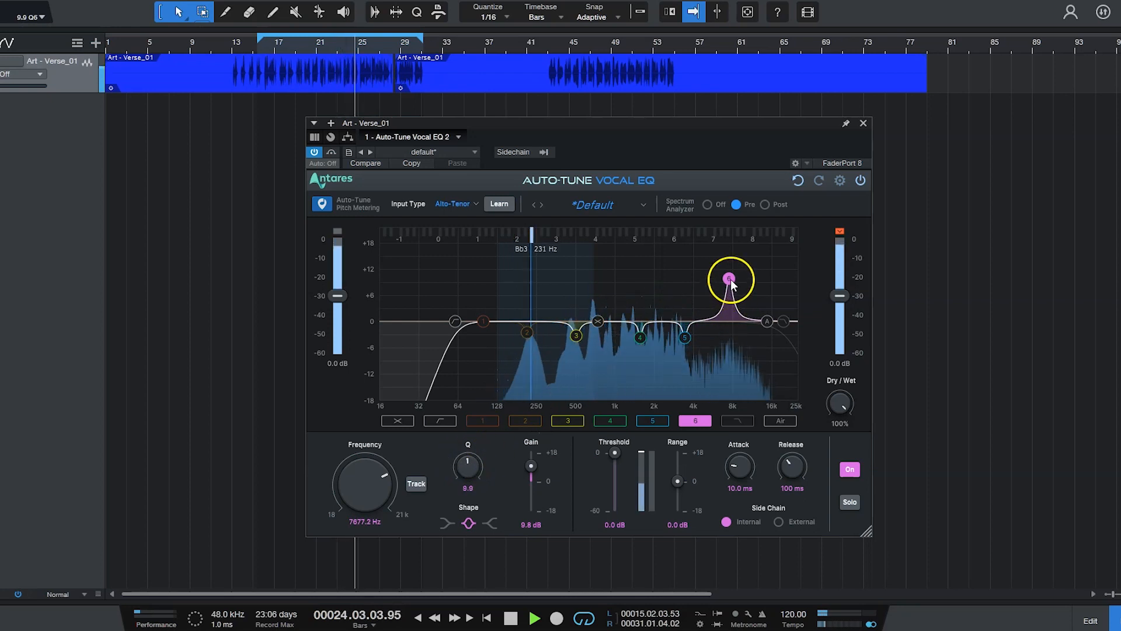
# - Move band 6 to about 8040.3 Hz while soloed, turn its solo off, and cut it about 3.7 dB
pyautogui.click(850, 502)
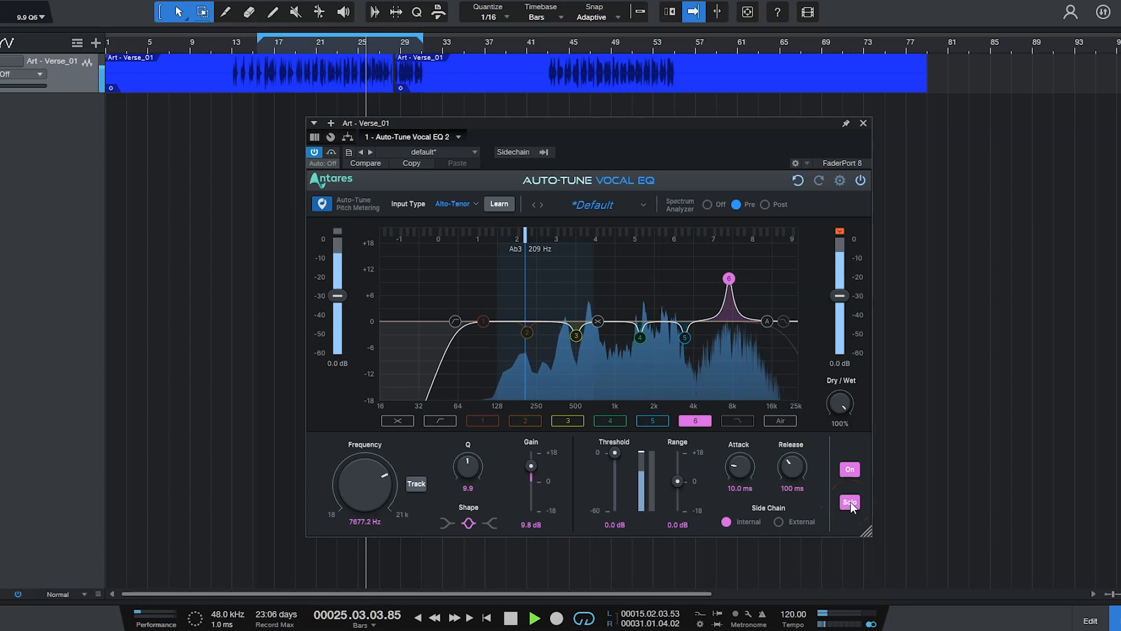
pyautogui.moveTo(732, 282); pyautogui.dragTo(733, 282)
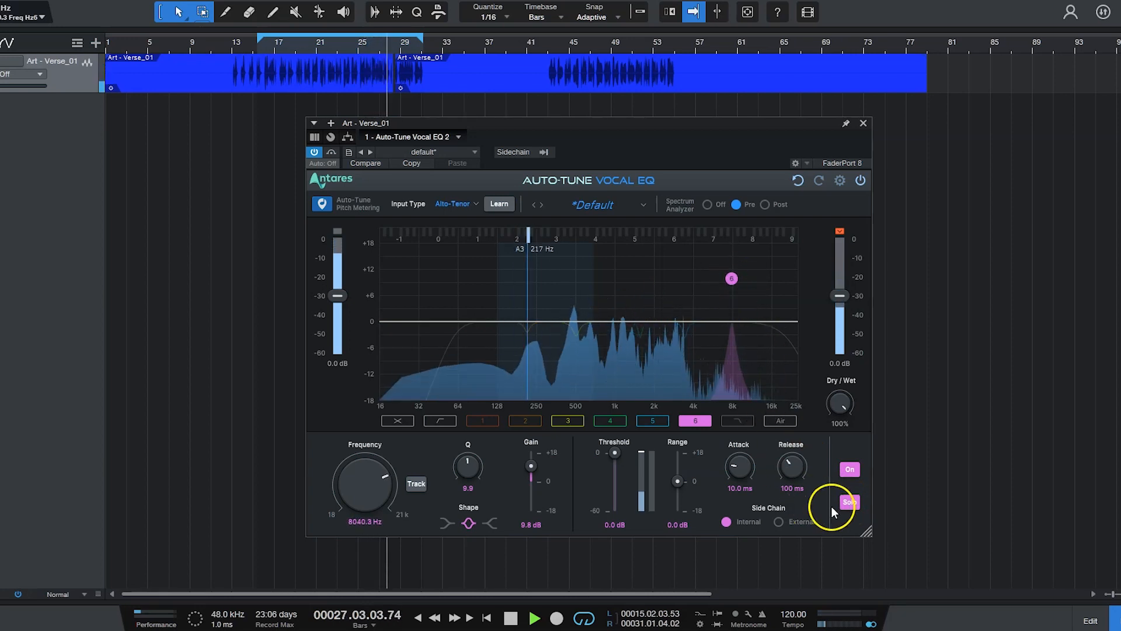
pyautogui.click(848, 506)
pyautogui.moveTo(732, 279); pyautogui.dragTo(734, 336)
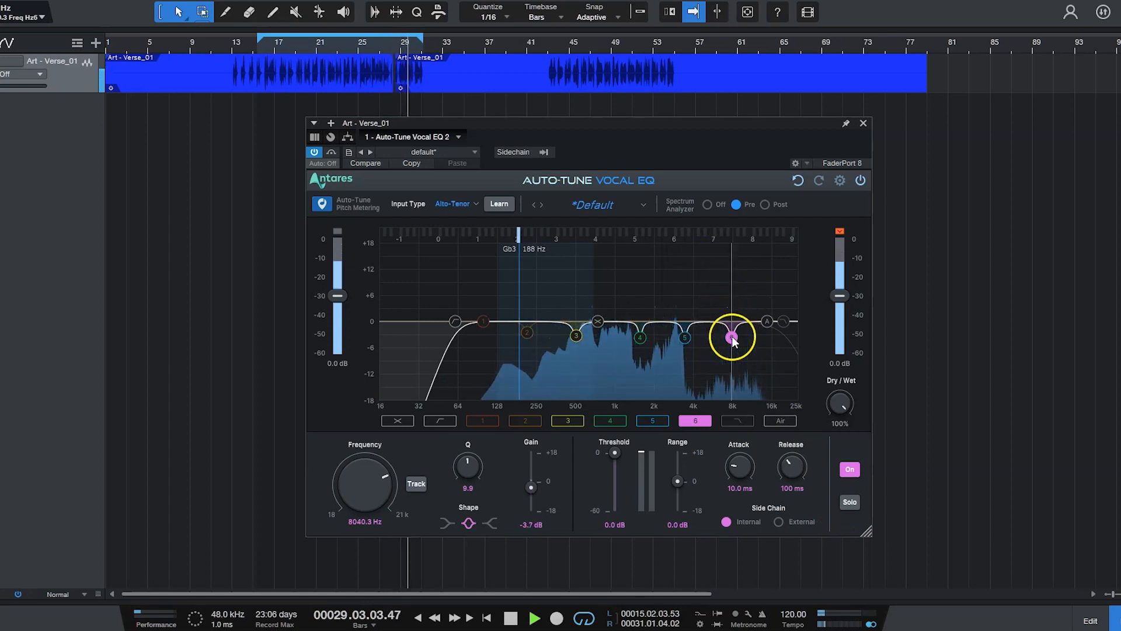
# - Try the low-pass filter at about 20974.7 Hz with its gentlest slope, and switch the filter off
pyautogui.click(784, 322)
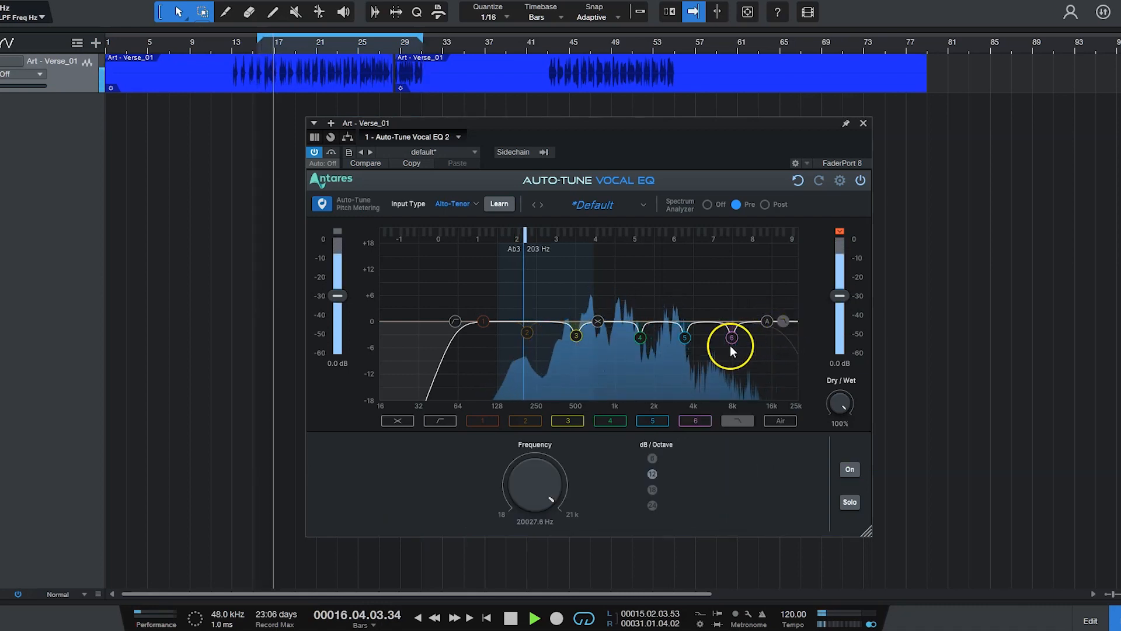
pyautogui.click(849, 469)
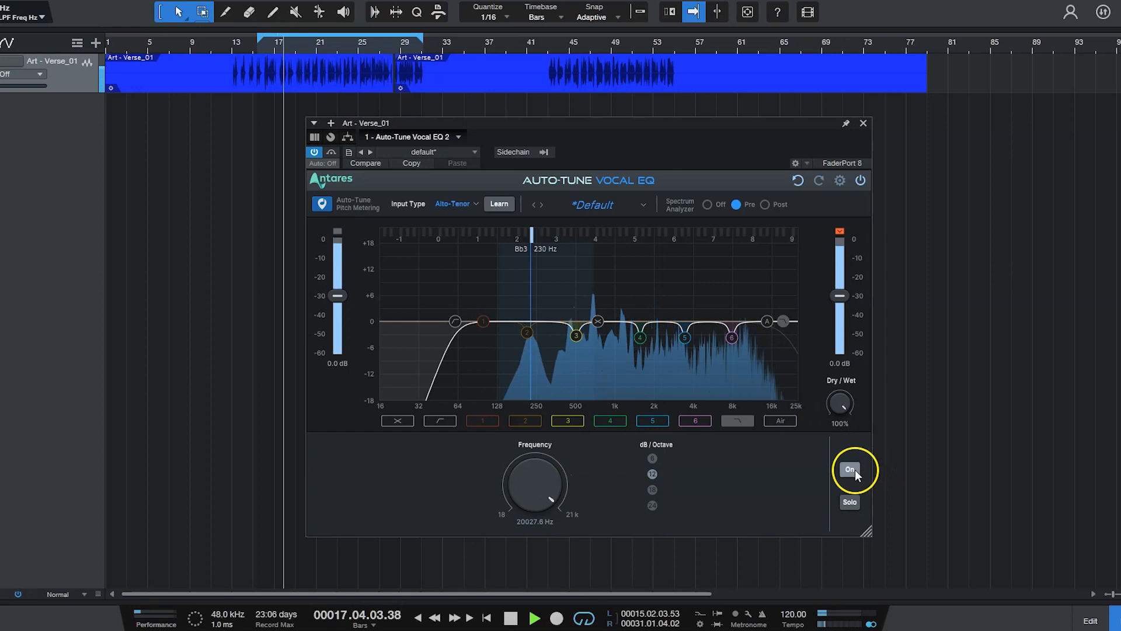
pyautogui.moveTo(534, 486)
pyautogui.mouseDown()
pyautogui.moveTo(533, 500)
pyautogui.moveTo(547, 480)
pyautogui.mouseUp()
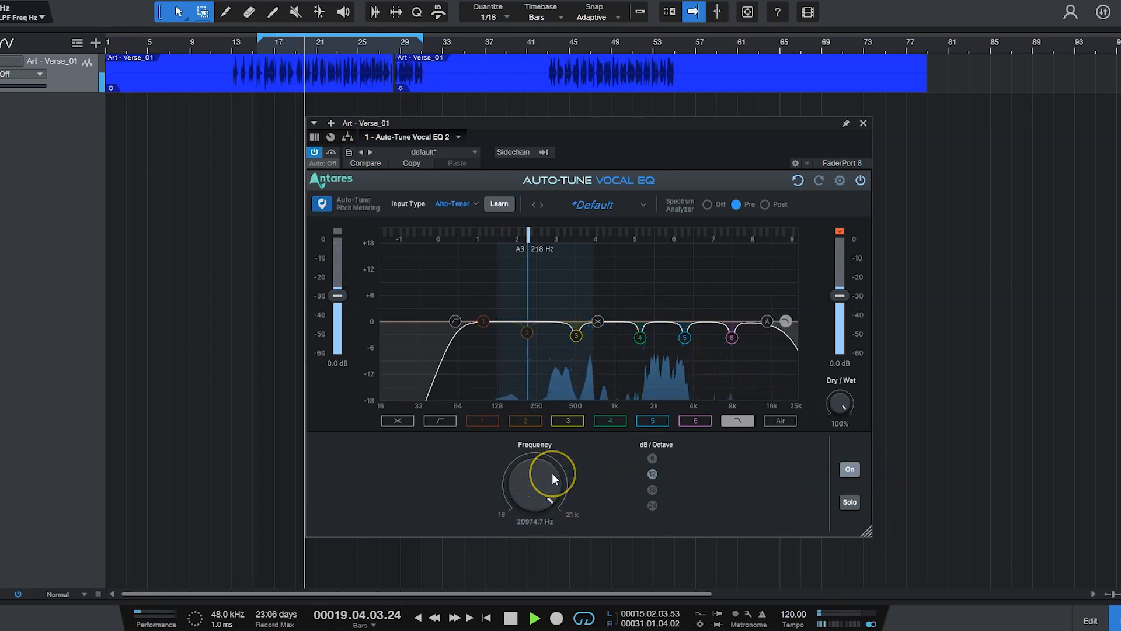
pyautogui.click(652, 458)
pyautogui.click(851, 473)
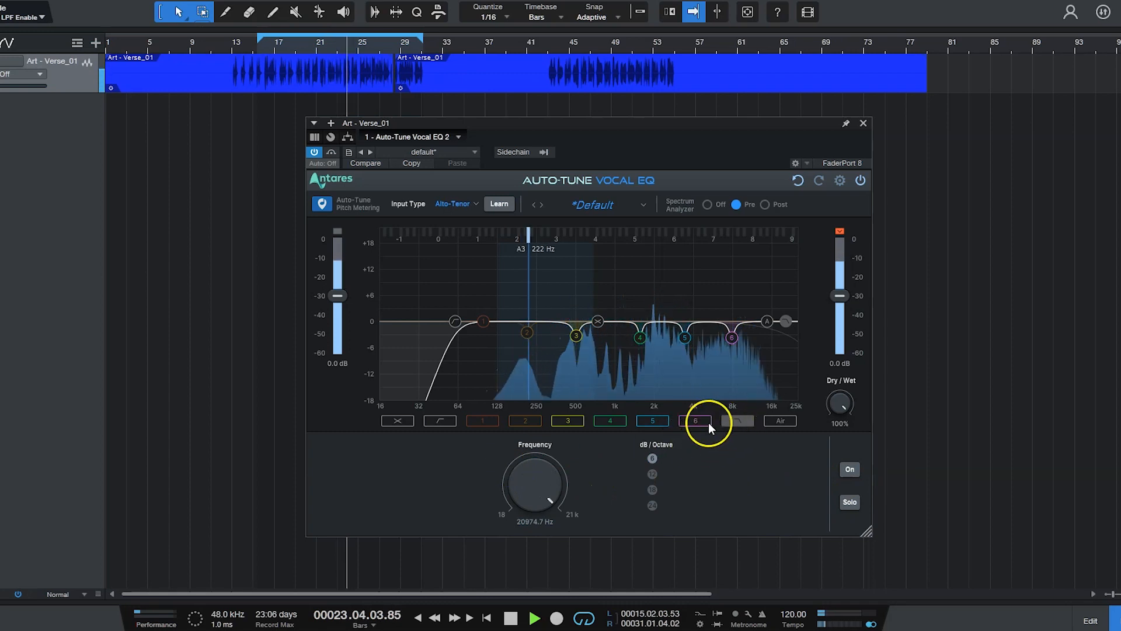
# - Boost the Air band by about 7.4 dB at about 21485 Hz and stop playback
pyautogui.click(765, 320)
pyautogui.moveTo(765, 319); pyautogui.dragTo(787, 288)
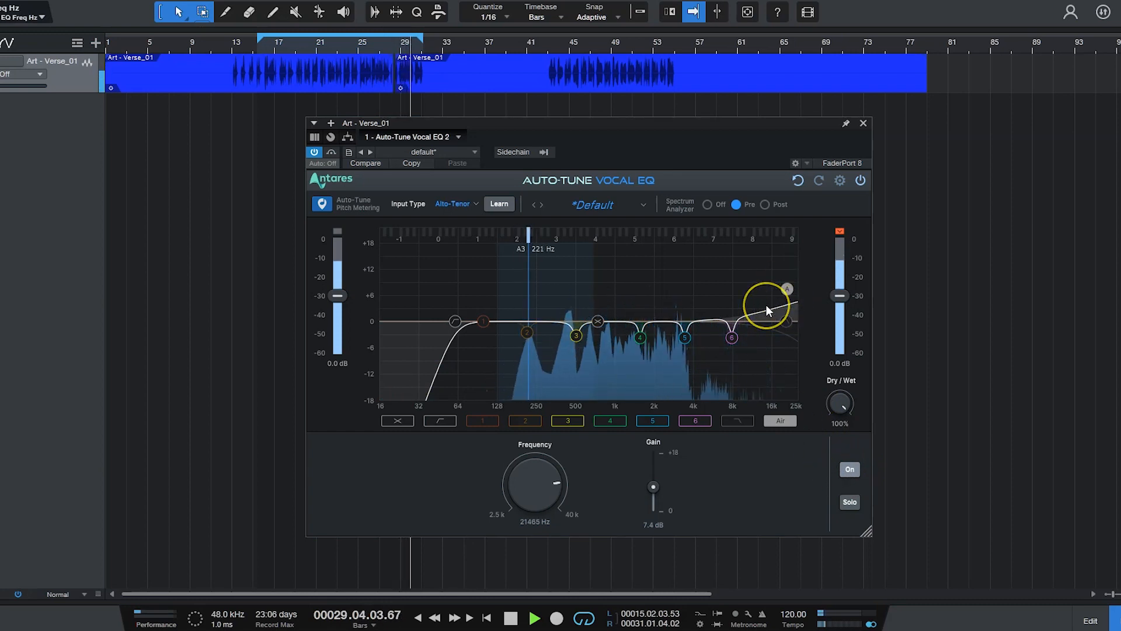
pyautogui.press('space')
pyautogui.click(711, 283)
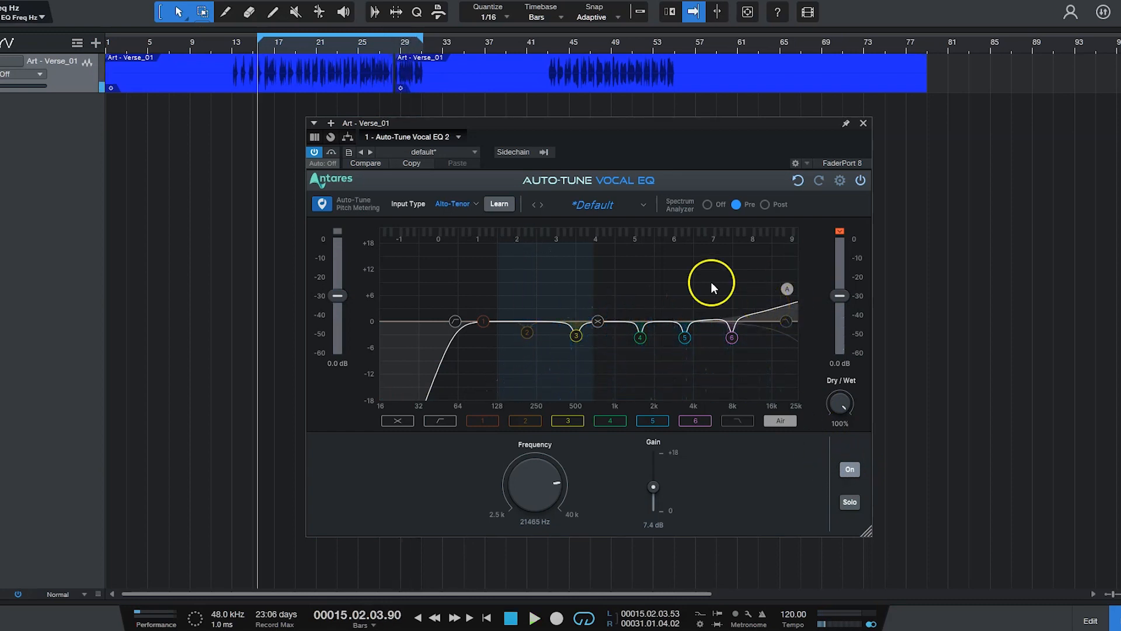
# - Play the vocal and compare the sound with the plug-in bypassed and active
pyautogui.click(474, 420)
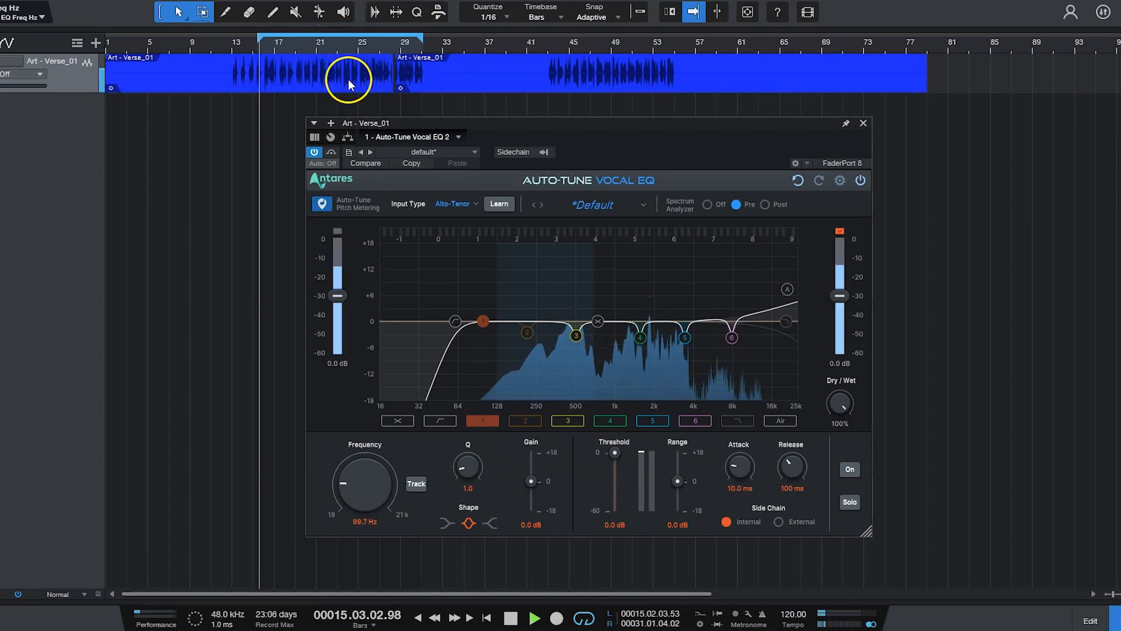
pyautogui.click(331, 151)
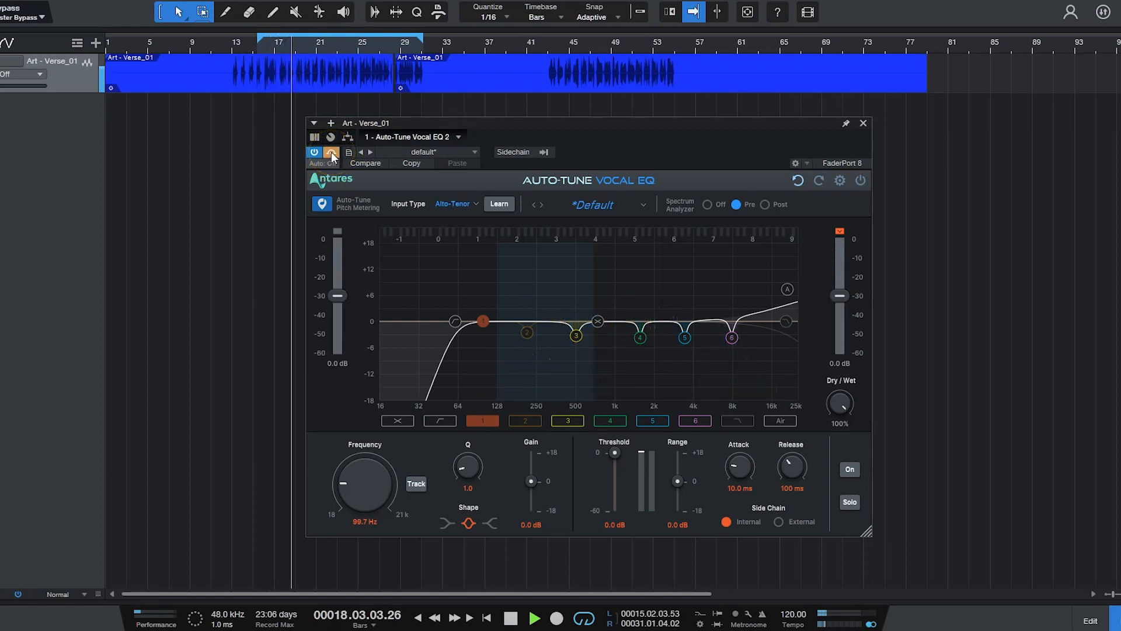
pyautogui.click(331, 152)
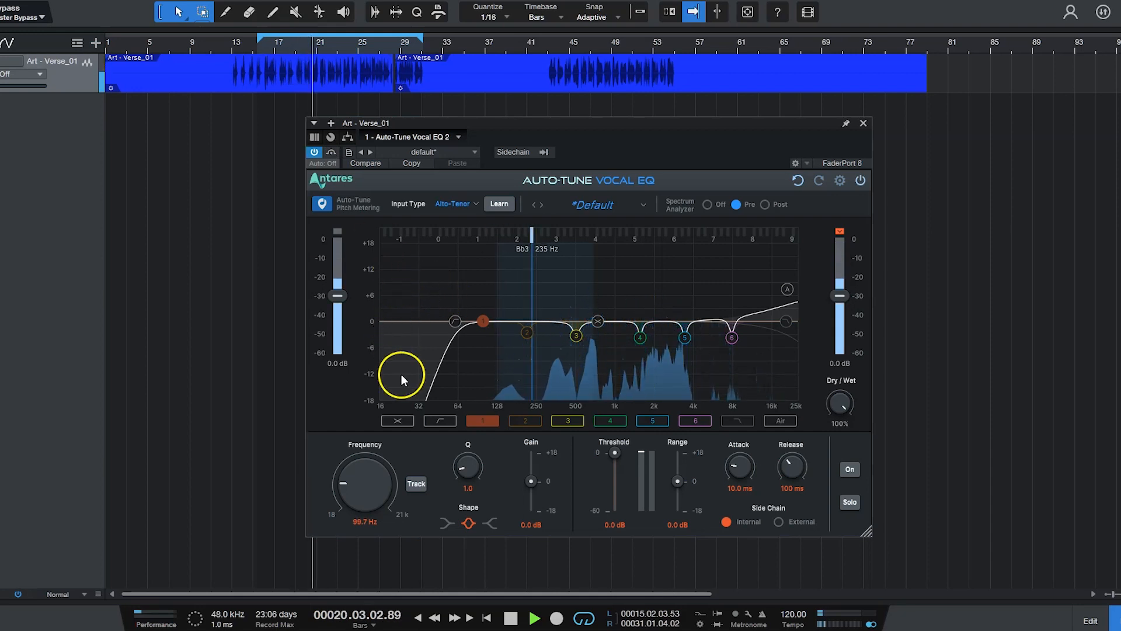
# - Set band 4's dynamic threshold to about -11.5 dB and its range to about -2.9 dB, then toggle the band off and on
pyautogui.click(640, 335)
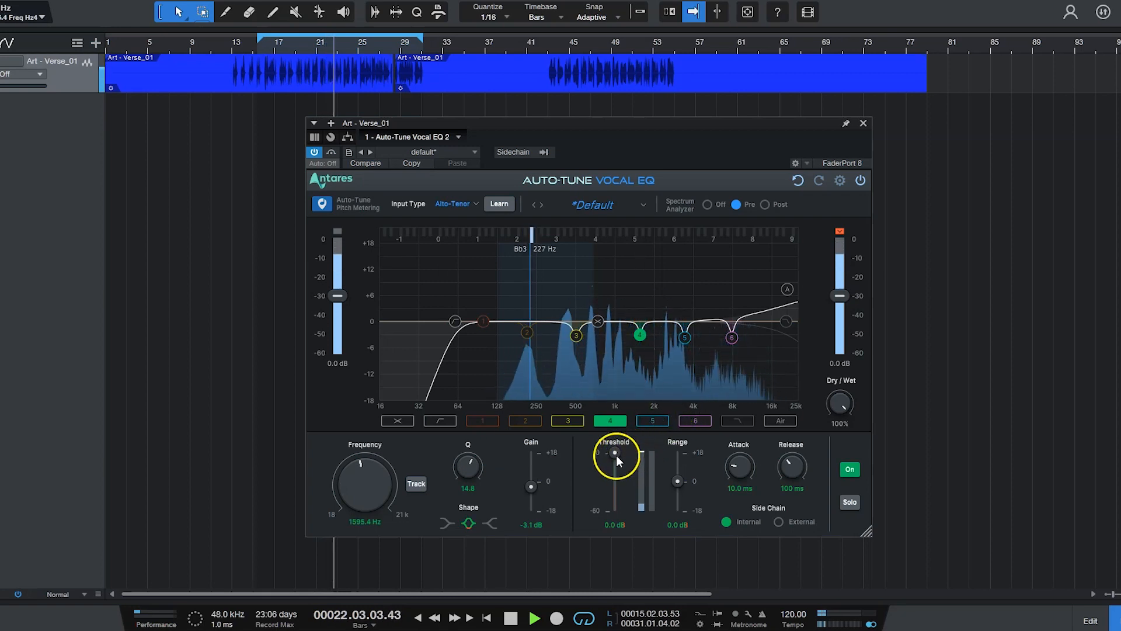
pyautogui.moveTo(615, 453); pyautogui.dragTo(679, 490)
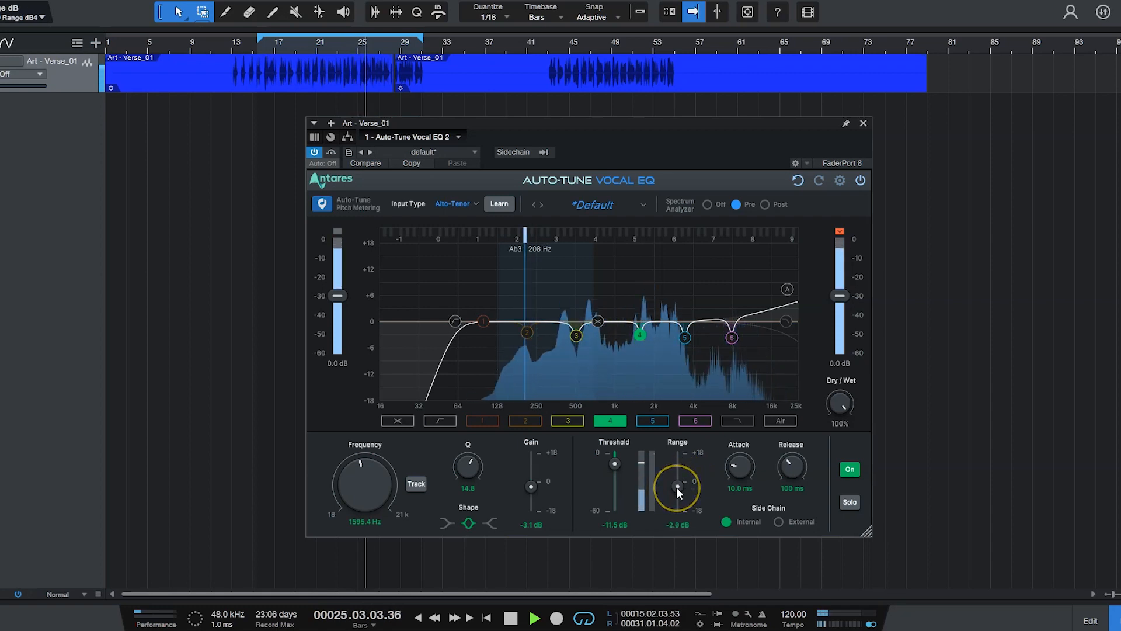
pyautogui.doubleClick(640, 336)
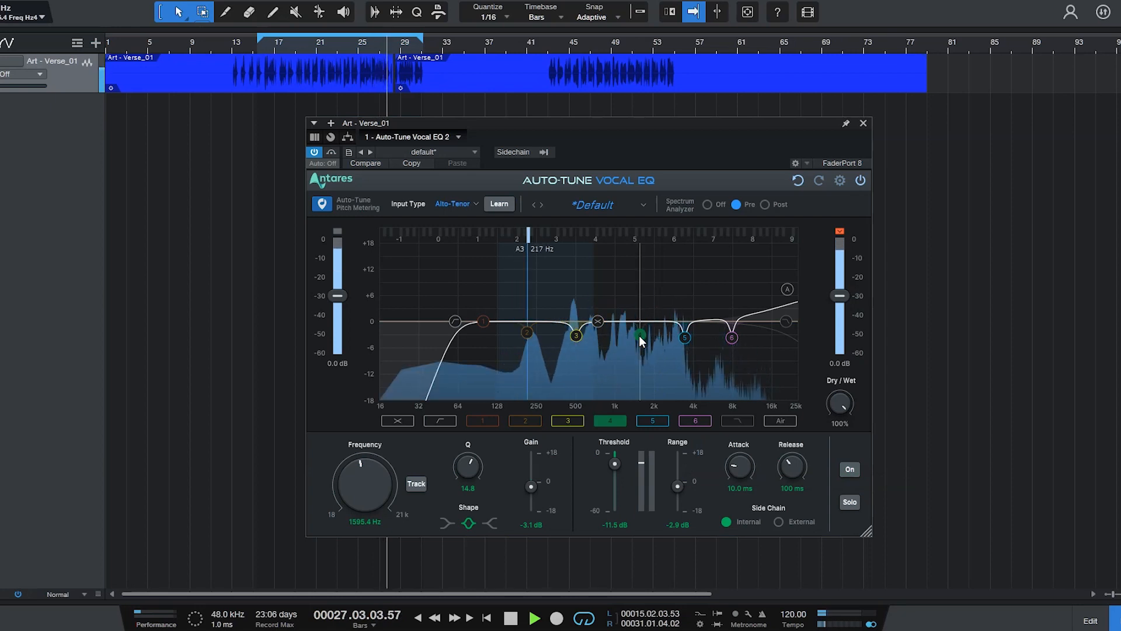
pyautogui.click(849, 469)
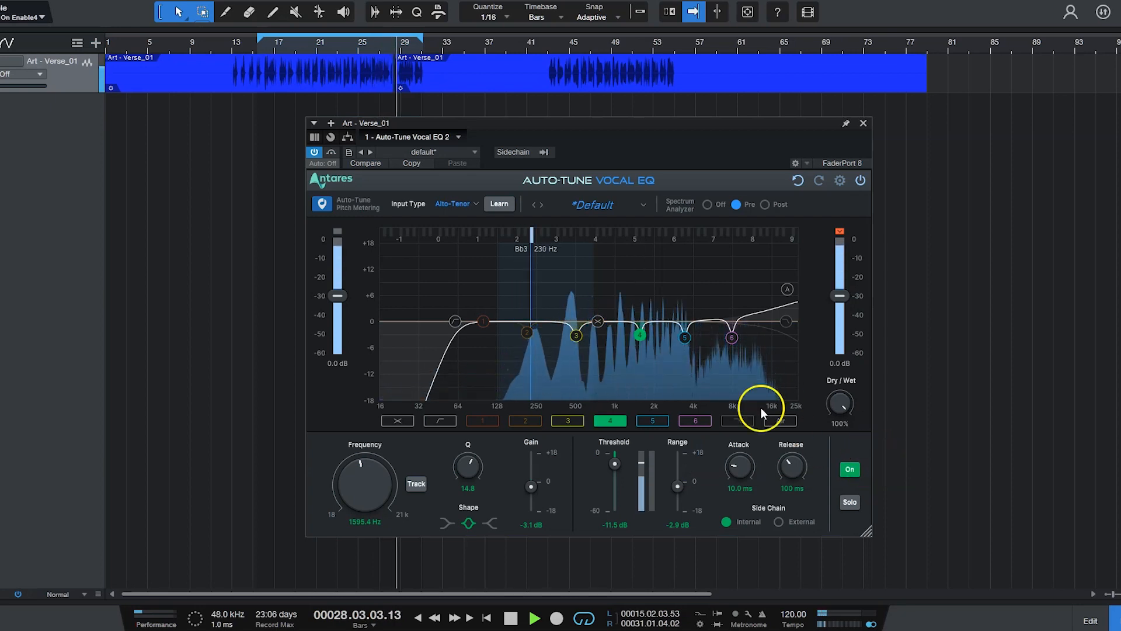
# - Set band 6's threshold to about -21.6 dB and range to about -4.8 dB, stop playback, and lower its gain to about -4.2 dB
pyautogui.click(730, 337)
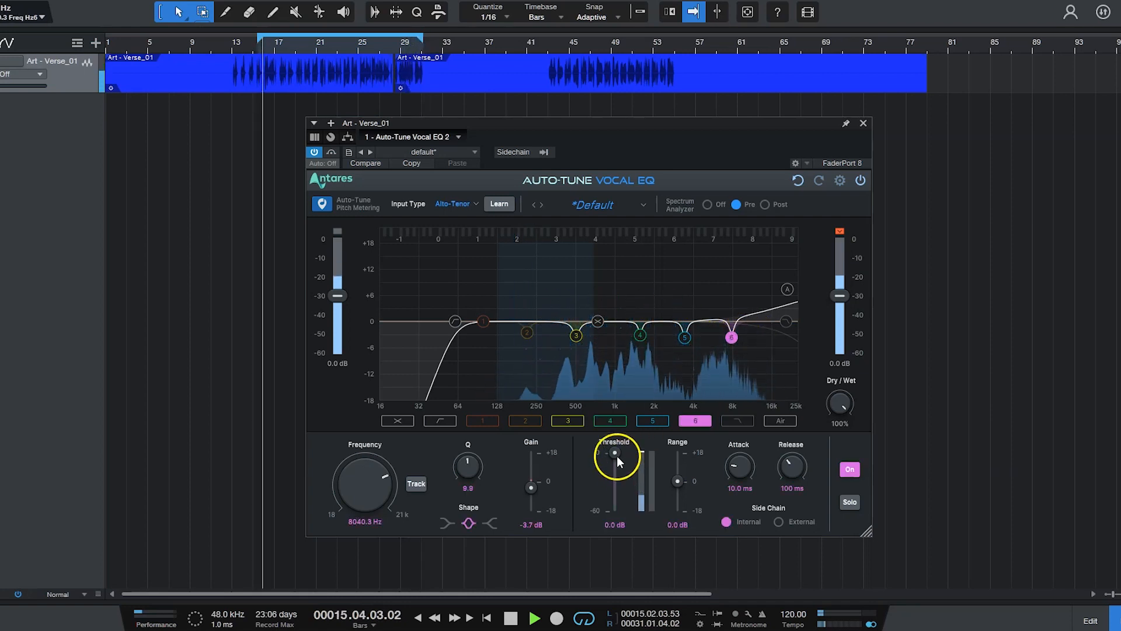
pyautogui.moveTo(615, 451); pyautogui.dragTo(613, 520)
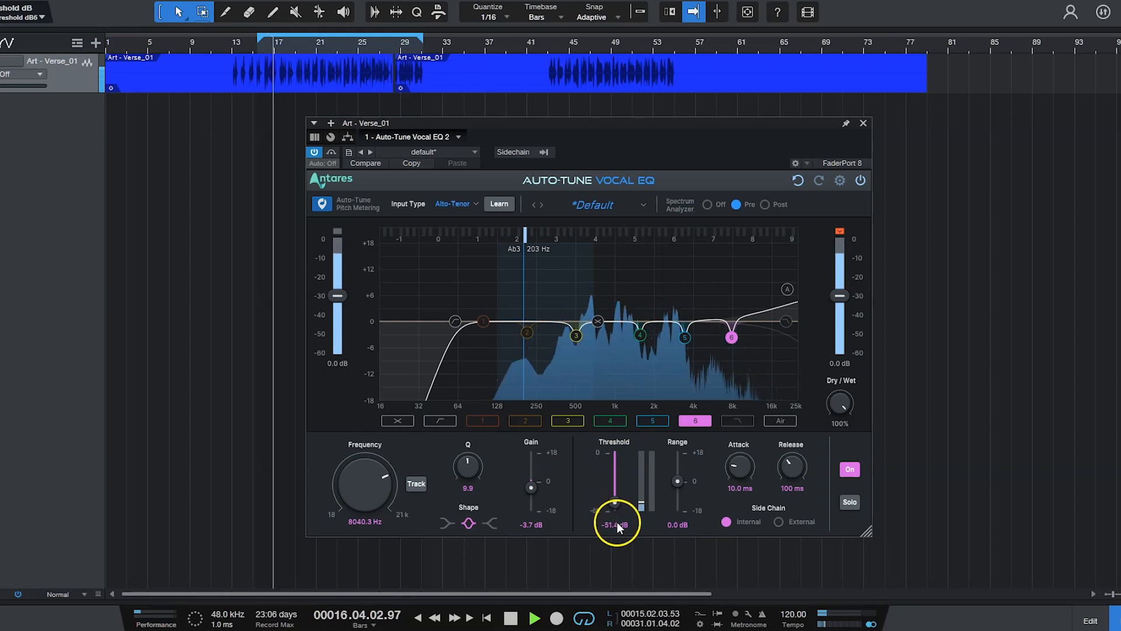
pyautogui.moveTo(676, 481); pyautogui.dragTo(679, 539)
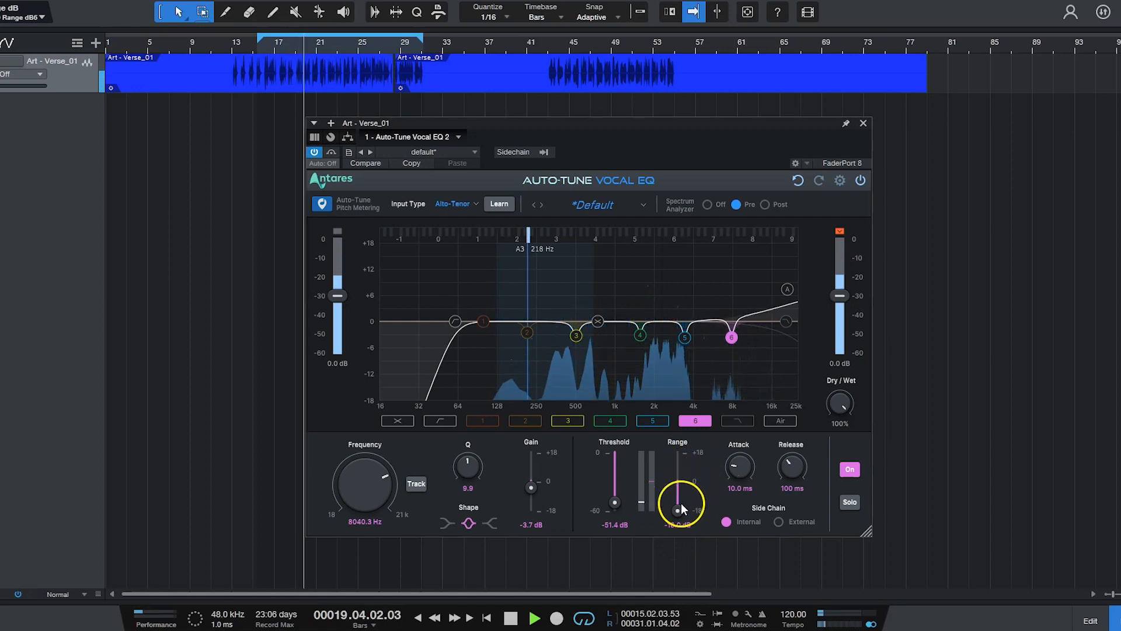
pyautogui.moveTo(677, 513); pyautogui.dragTo(680, 495)
pyautogui.moveTo(682, 484); pyautogui.dragTo(682, 484)
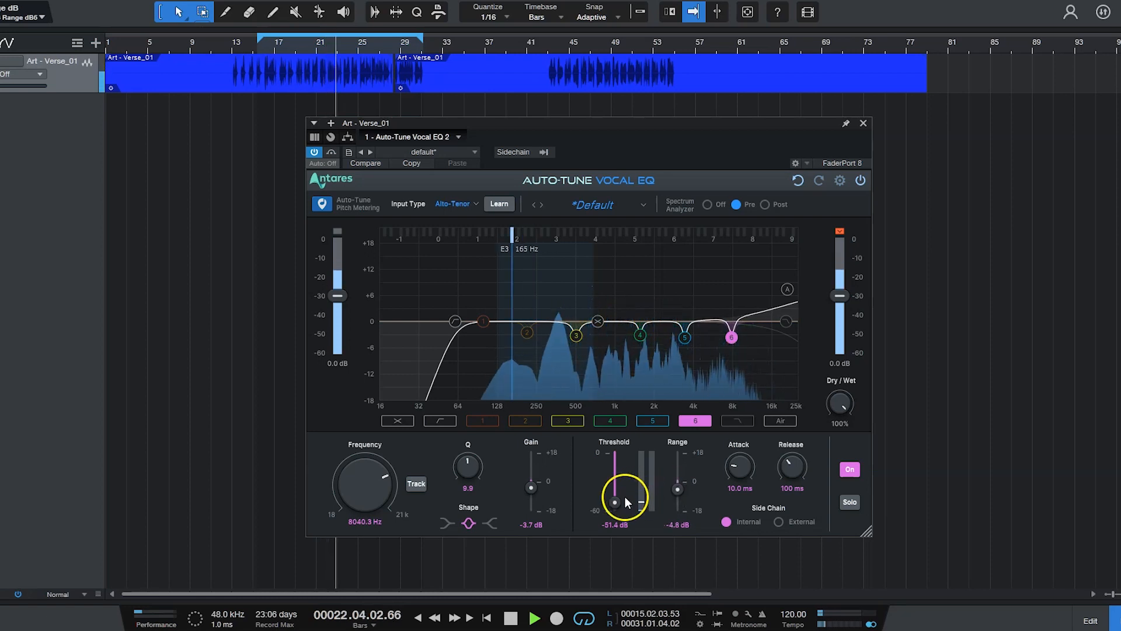
pyautogui.moveTo(614, 500); pyautogui.dragTo(619, 460)
pyautogui.press('space')
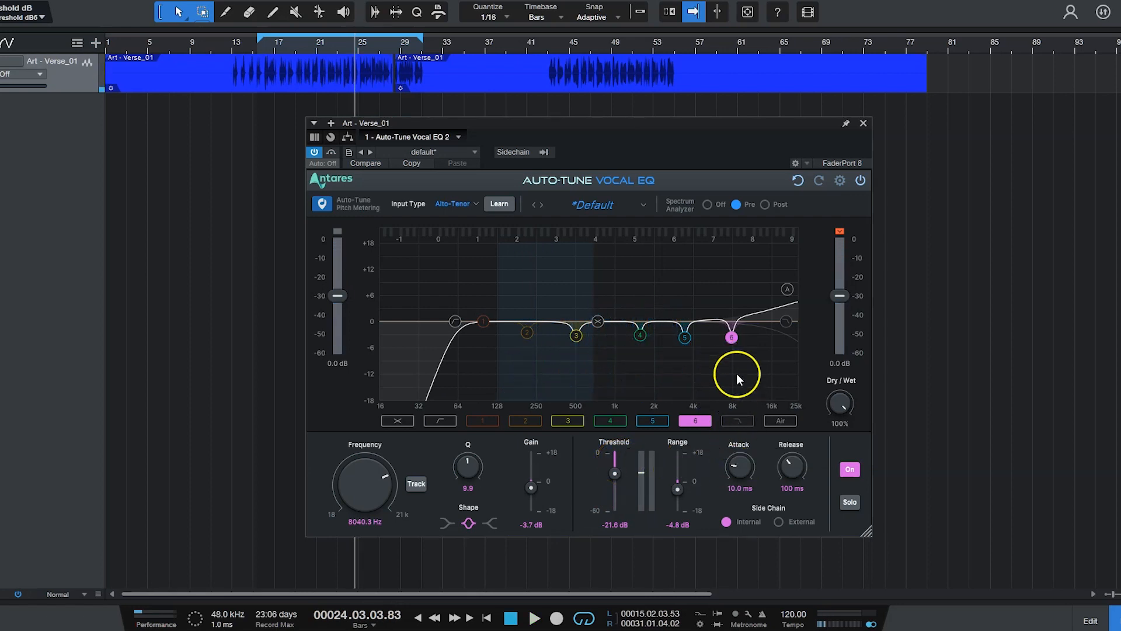
pyautogui.moveTo(734, 341); pyautogui.dragTo(734, 345)
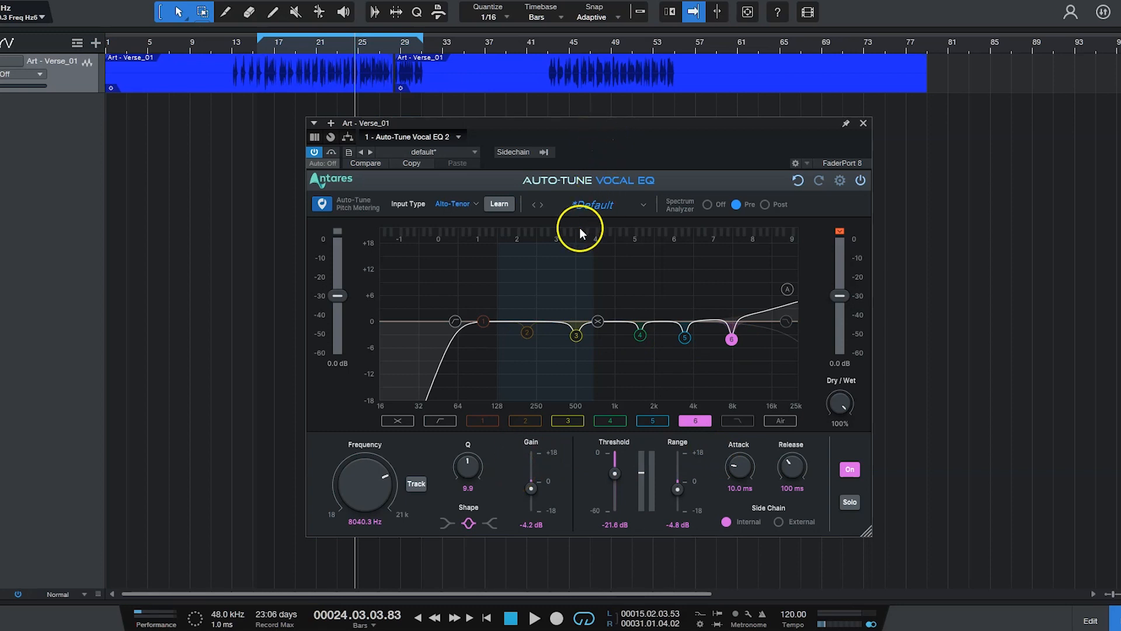
# - Browse the General, Soprano and Alto + Tenor preset categories, and return the playhead to the loop start
pyautogui.click(588, 205)
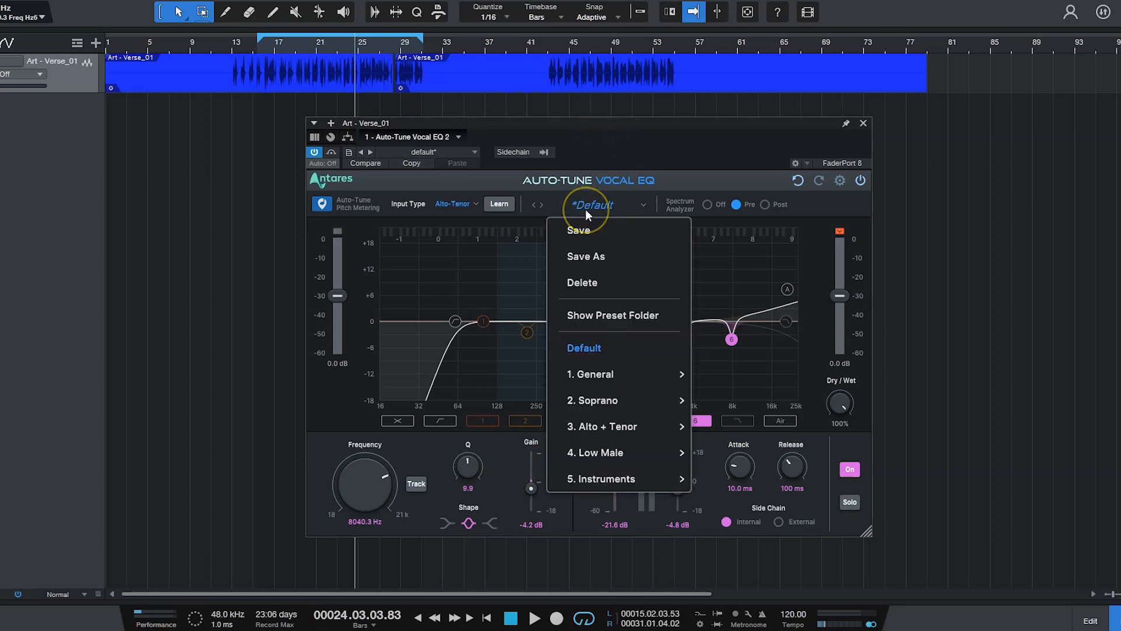
pyautogui.moveTo(632, 377)
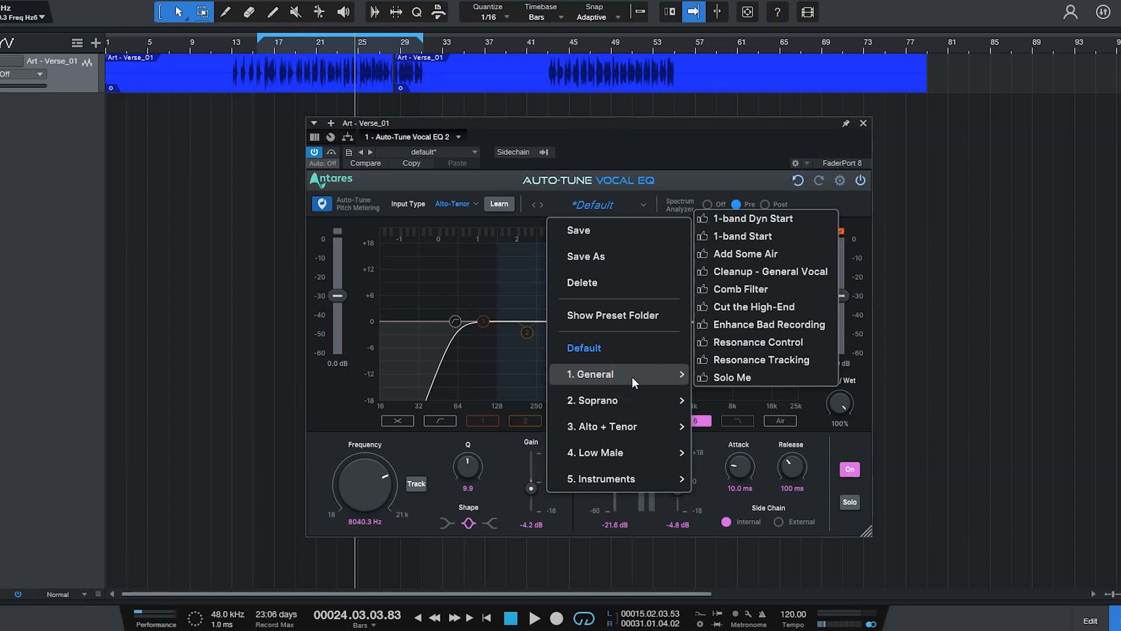
pyautogui.moveTo(632, 399)
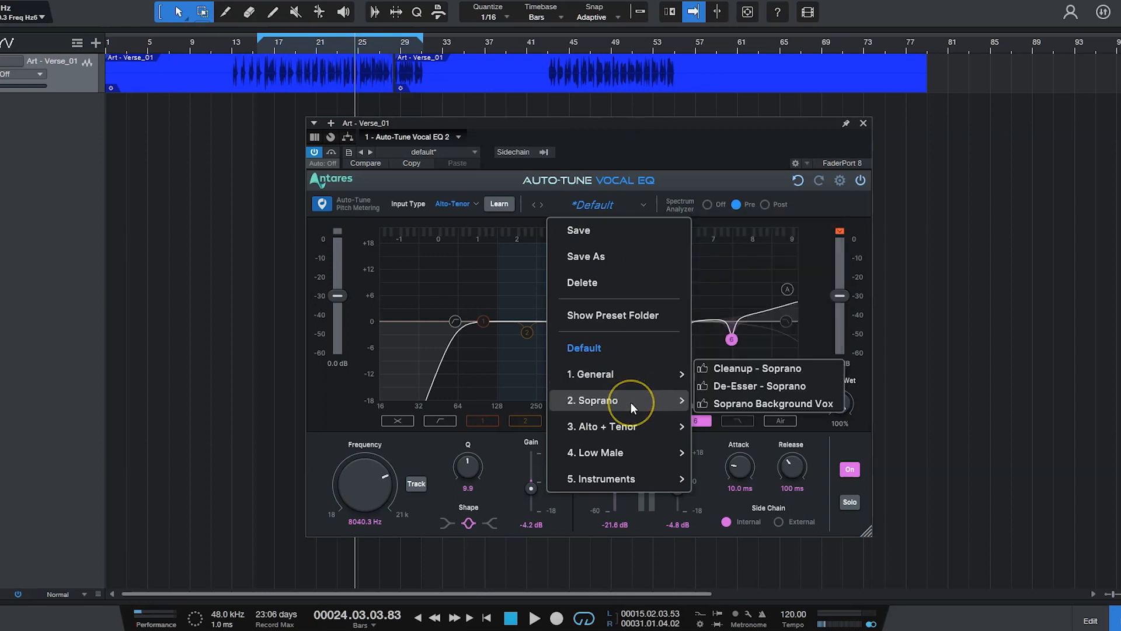
pyautogui.moveTo(628, 428)
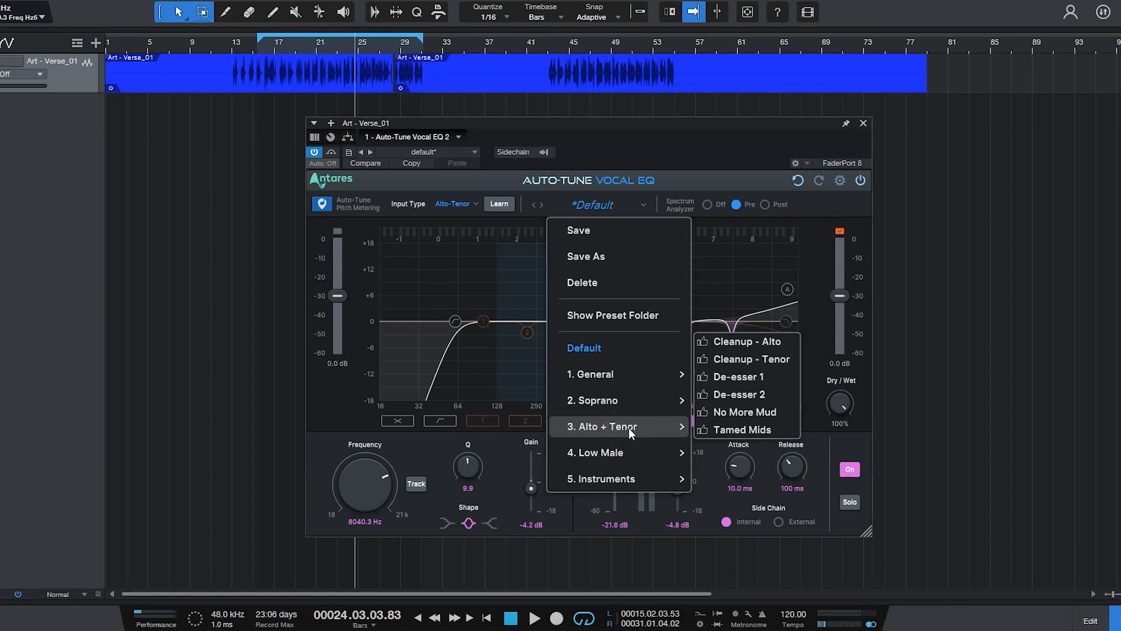
pyautogui.click(671, 141)
pyautogui.press('KP_1')
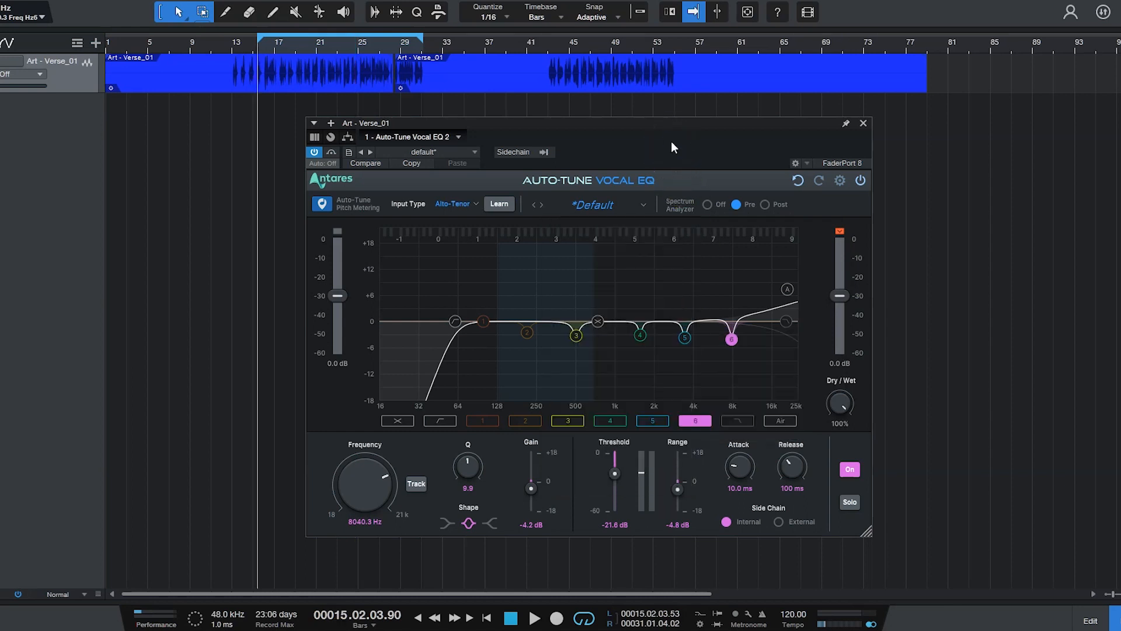
# - Load the Cleanup - Alto preset from the Alto + Tenor category
pyautogui.click(581, 210)
pyautogui.moveTo(624, 387)
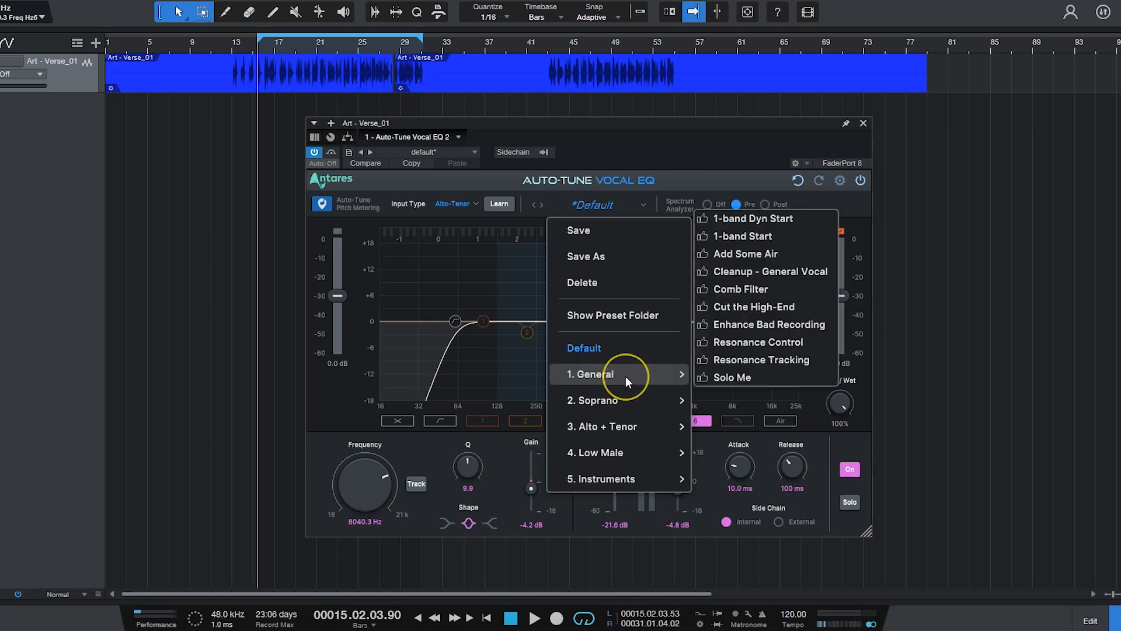
pyautogui.moveTo(630, 428)
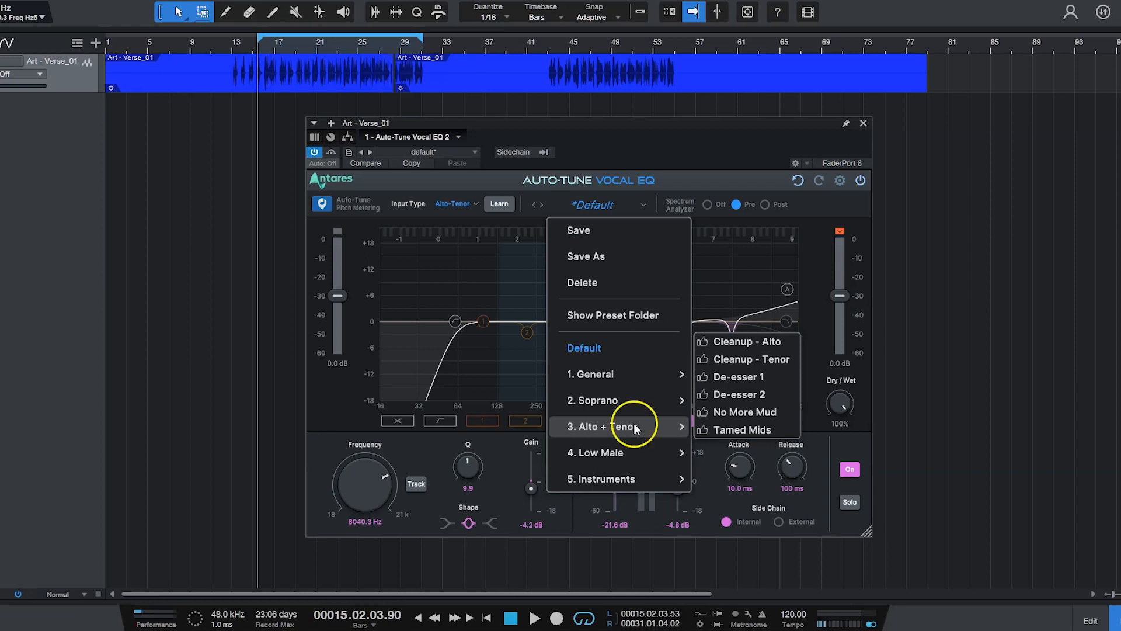
pyautogui.click(758, 341)
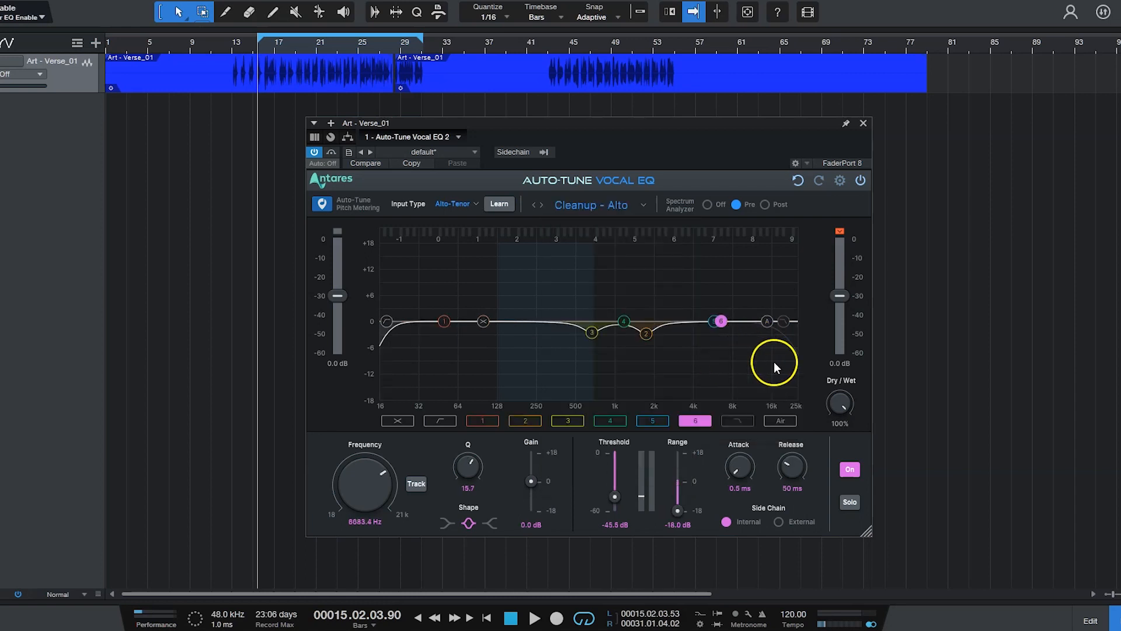
# - Play the vocal to compare the plug-in bypassed and active with the Cleanup - Alto preset, and stop playback
pyautogui.click(331, 152)
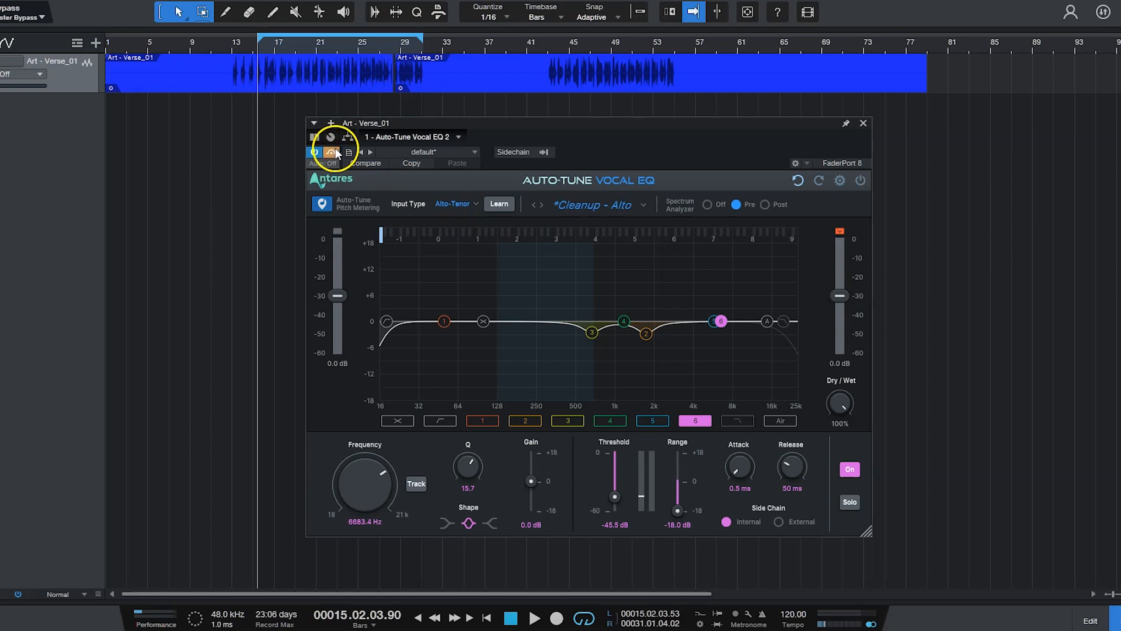
pyautogui.press('space')
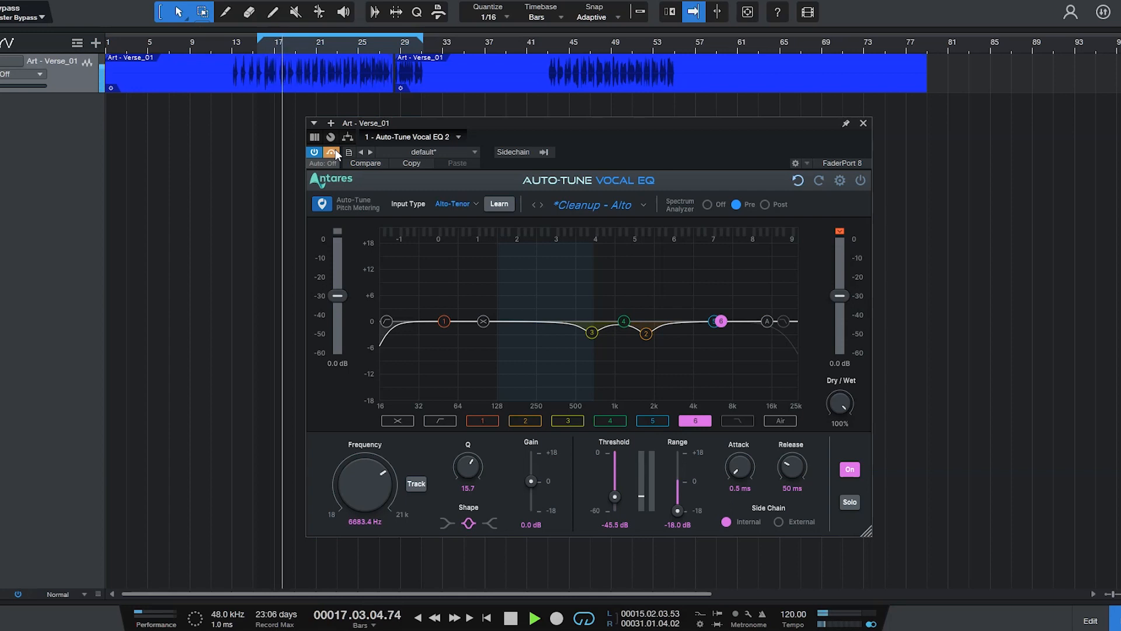
pyautogui.click(333, 152)
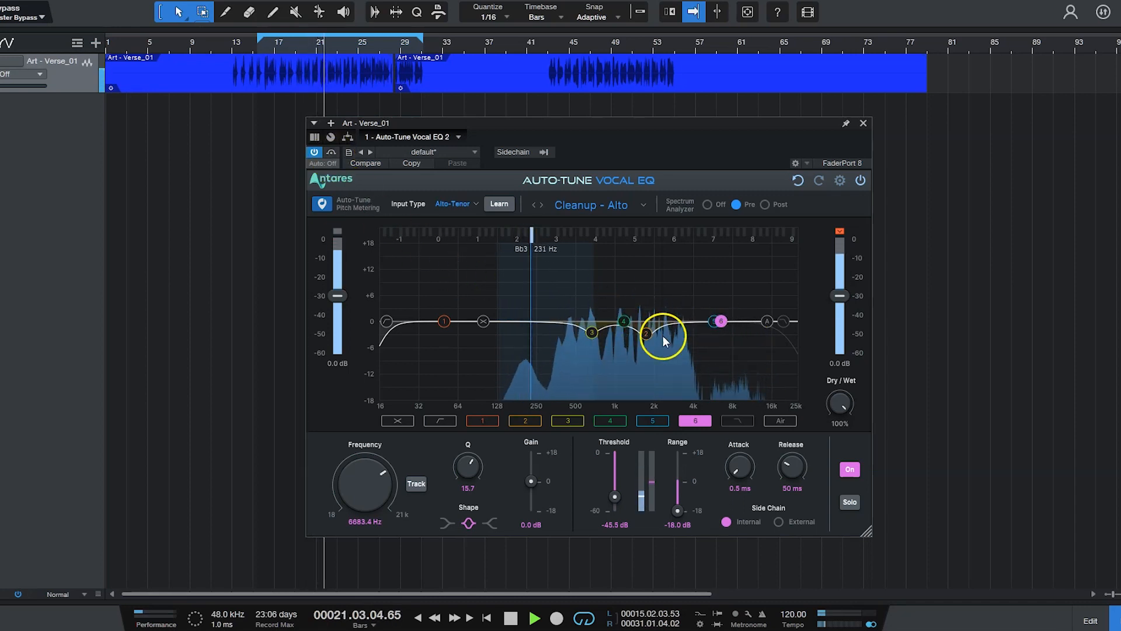
pyautogui.click(331, 153)
pyautogui.press('space')
# - Load the Cleanup - Tenor preset from the Alto + Tenor category and return the playhead to the loop start
pyautogui.click(622, 205)
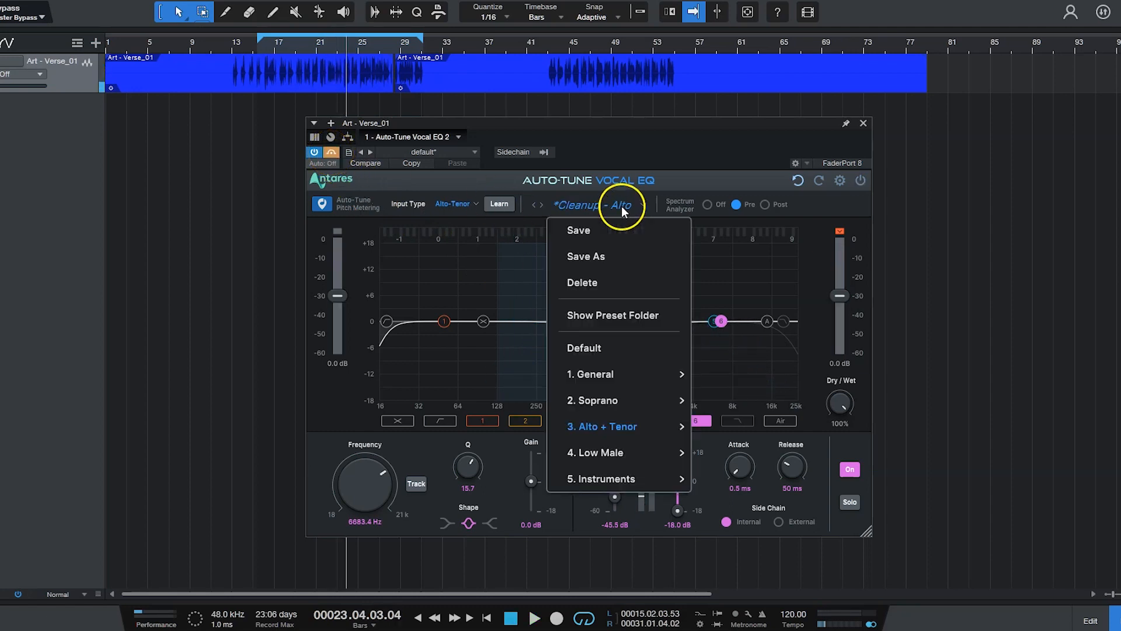
pyautogui.moveTo(632, 418)
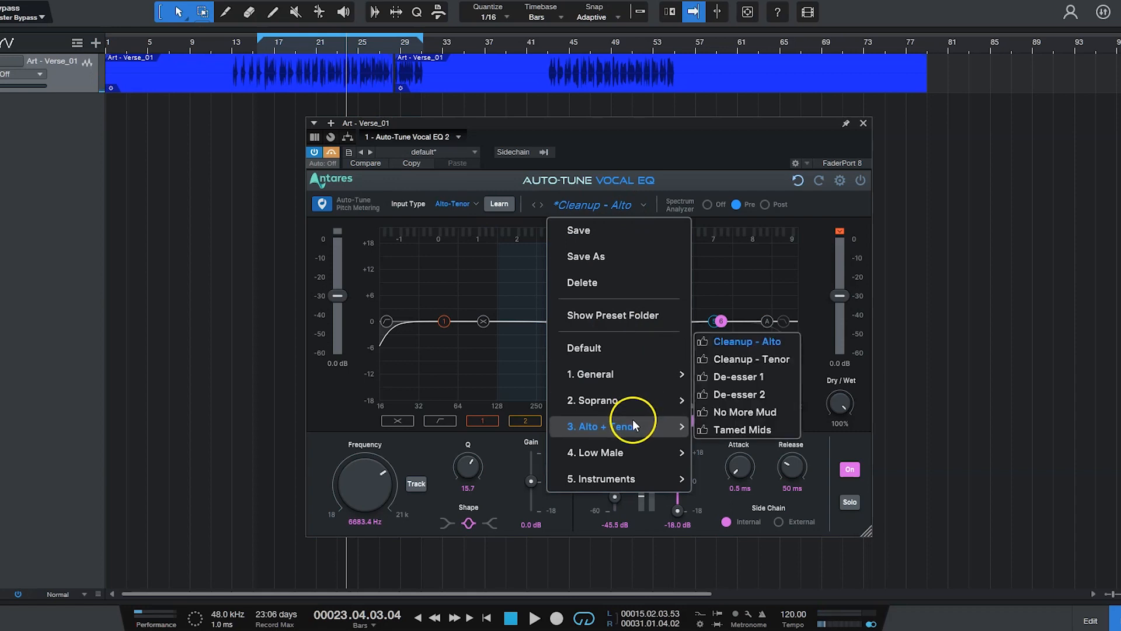
pyautogui.click(763, 357)
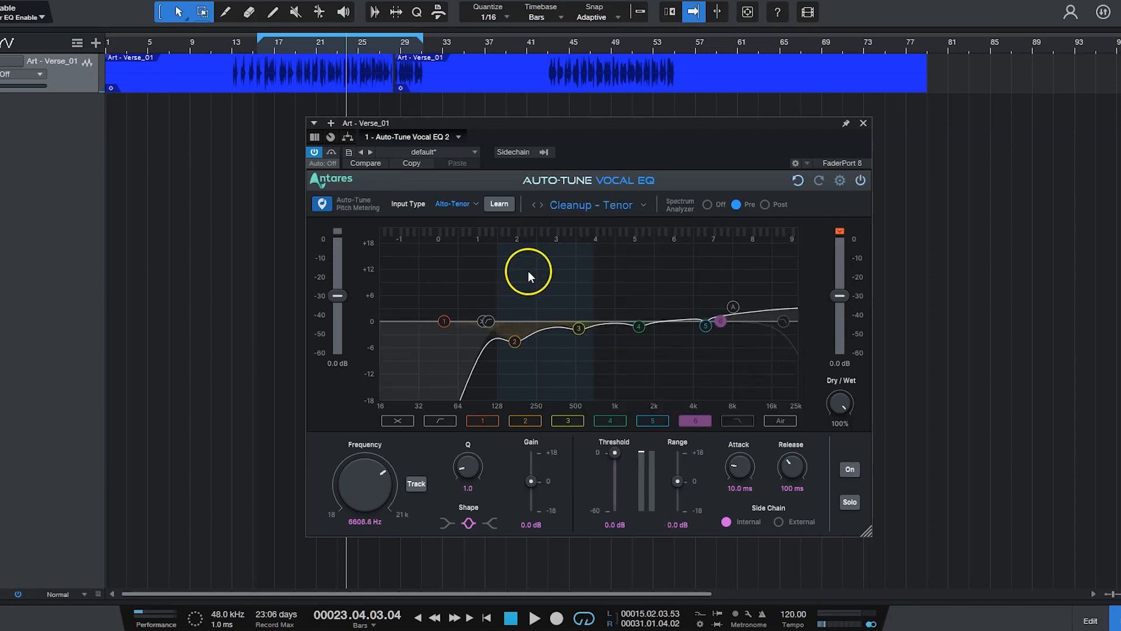
pyautogui.press('KP_0')
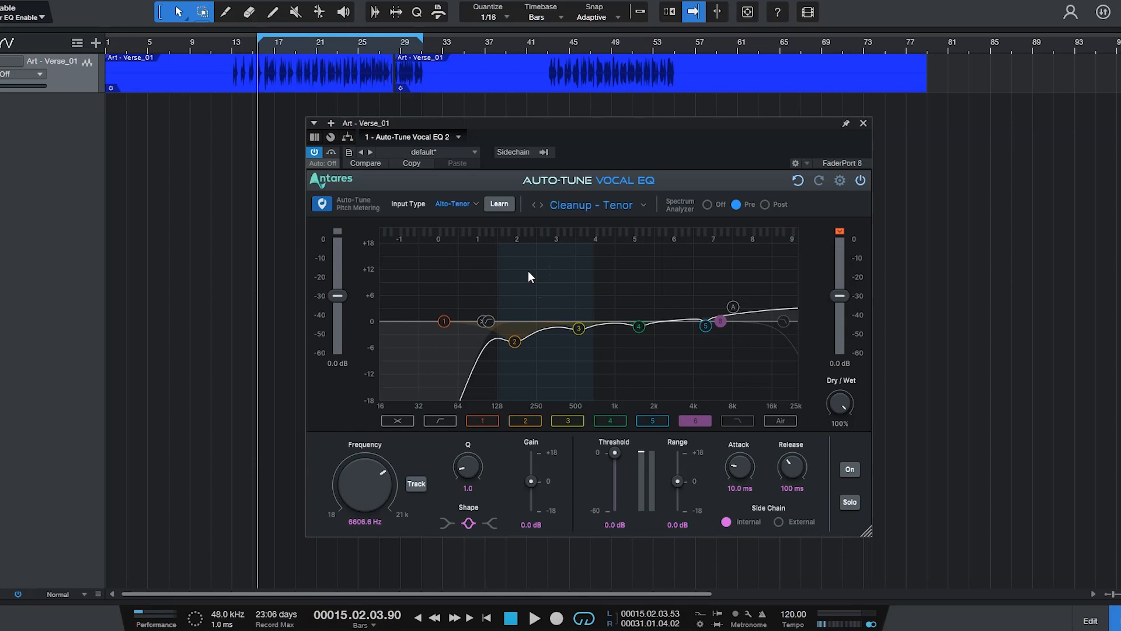
# - Play the vocal first bypassed and then with the Cleanup - Tenor preset active, and stop playback
pyautogui.click(334, 151)
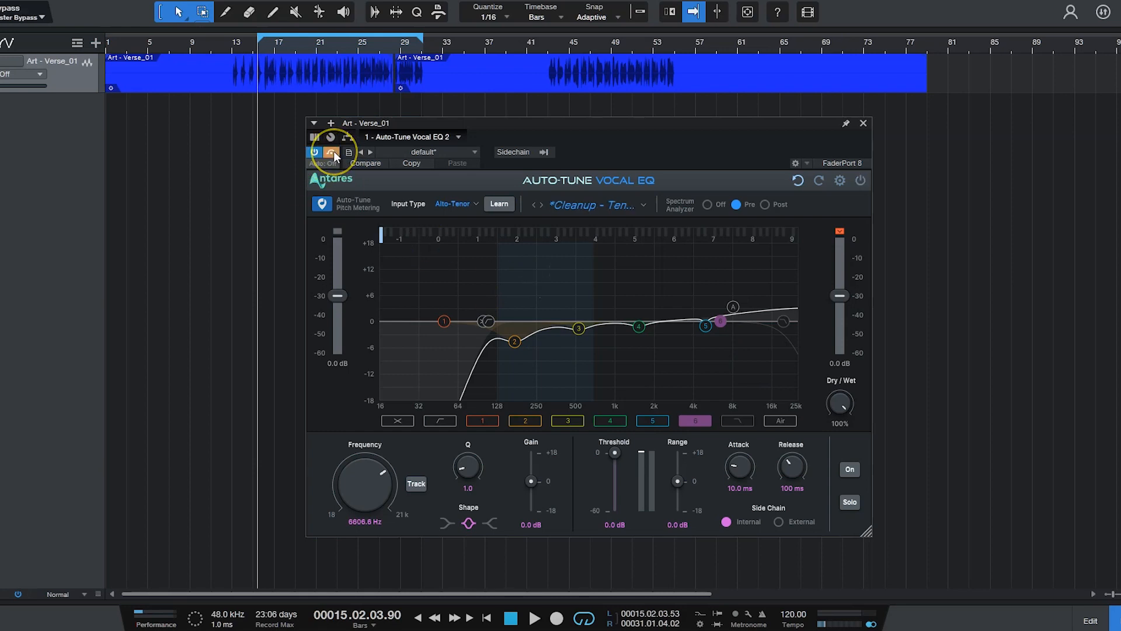
pyautogui.press('space')
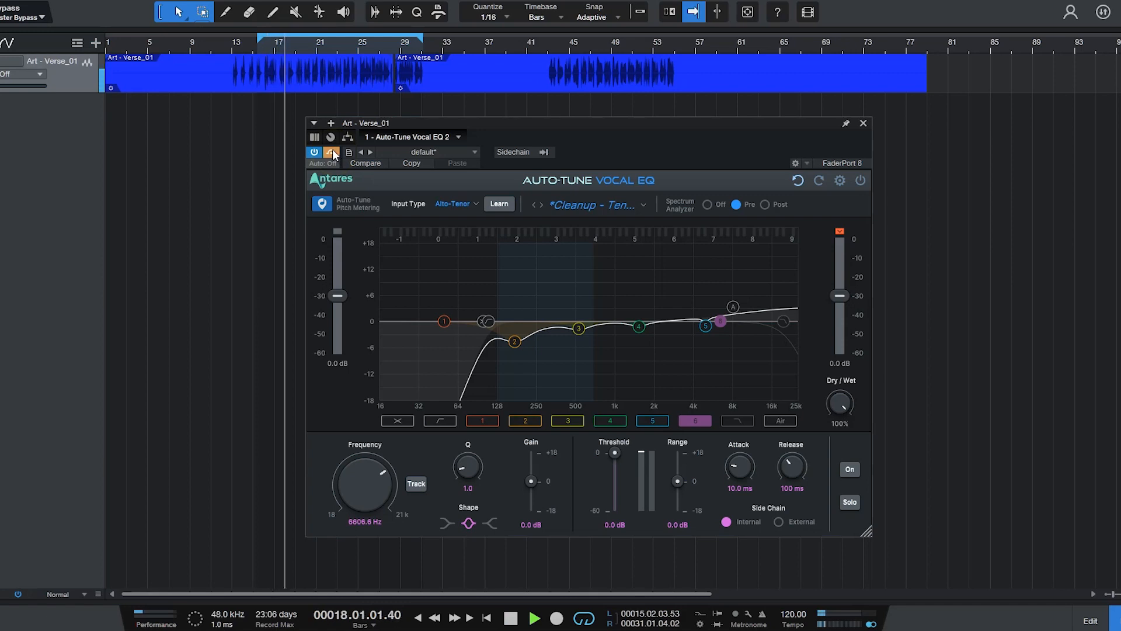
pyautogui.click(333, 151)
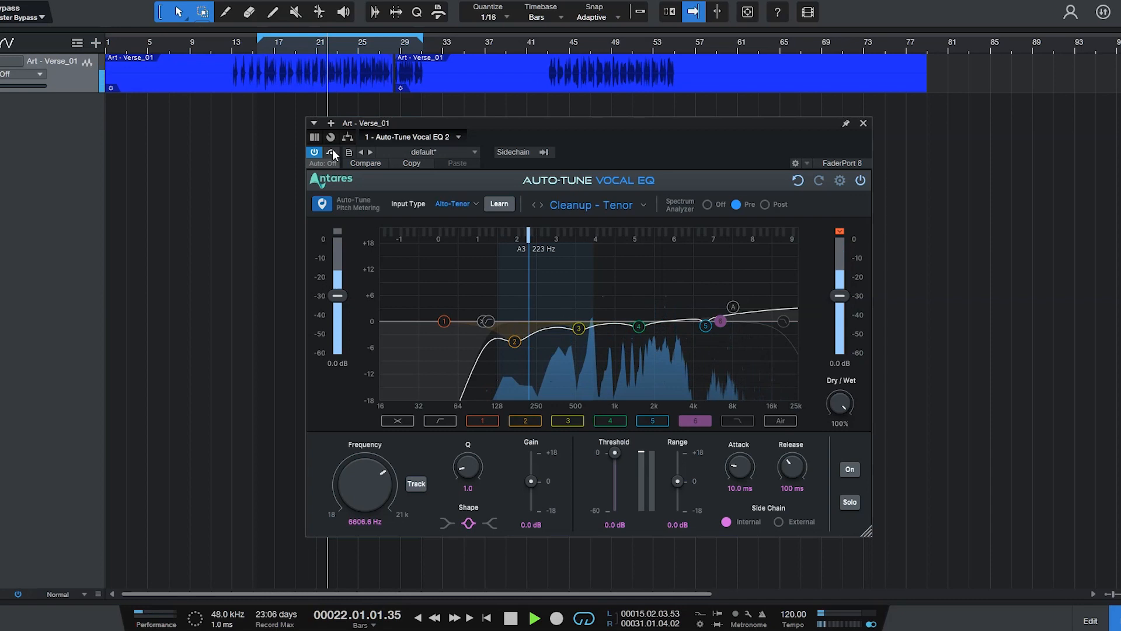
pyautogui.press('space')
pyautogui.click(521, 380)
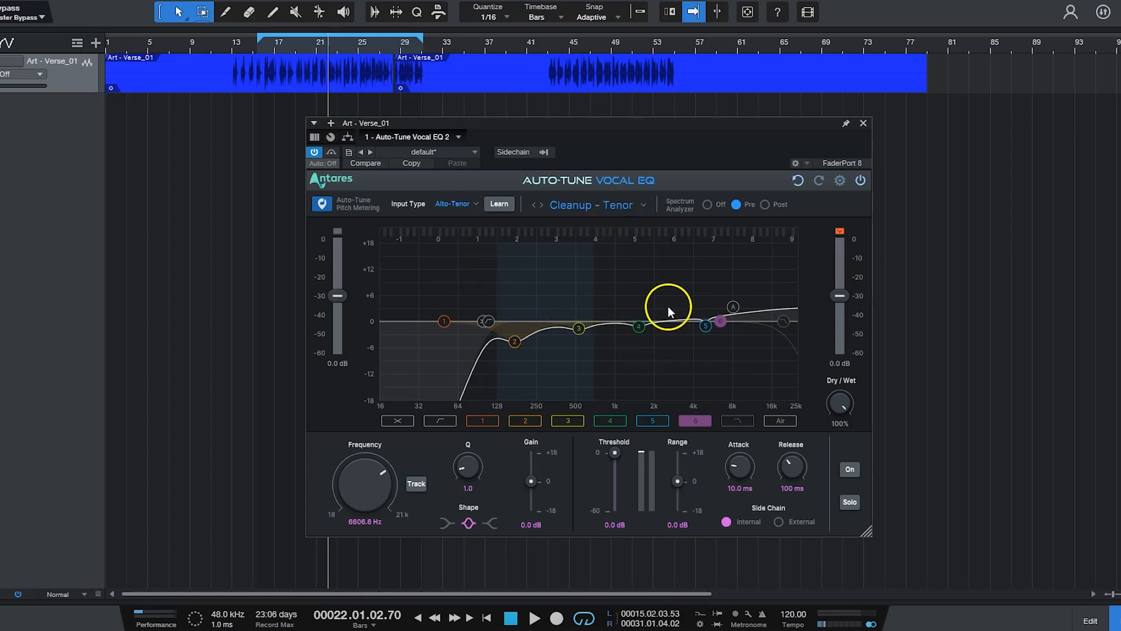
# - Play the vocal to examine how the Cleanup - Tenor dynamic bands react, stop playback, and reposition the plug-in window
pyautogui.press('space')
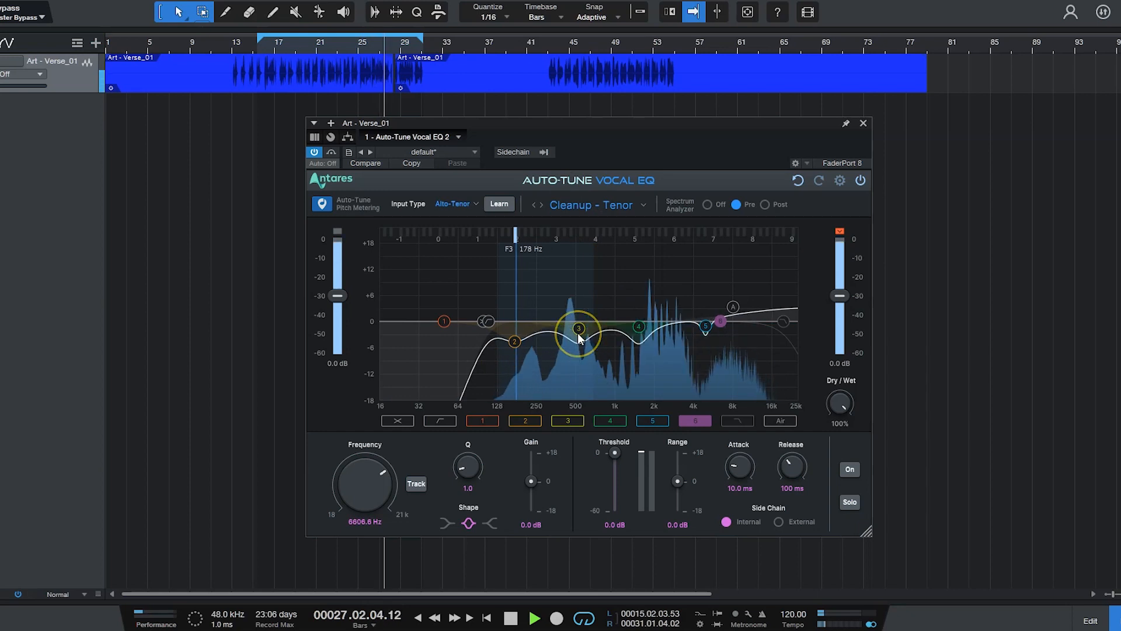
pyautogui.press('space')
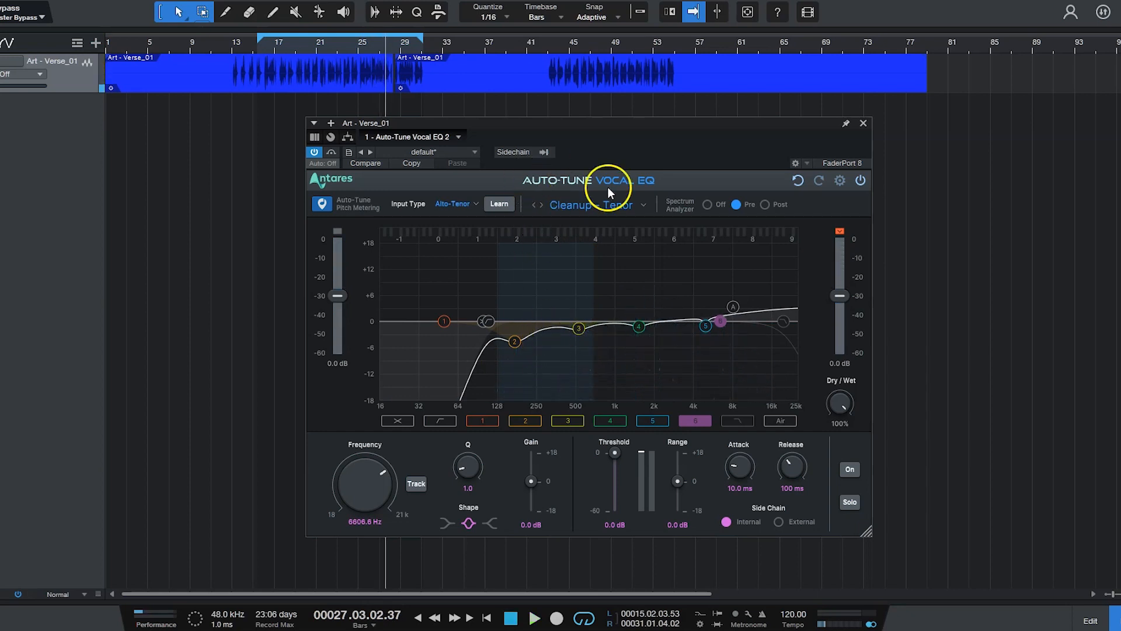
pyautogui.moveTo(576, 130); pyautogui.dragTo(600, 128)
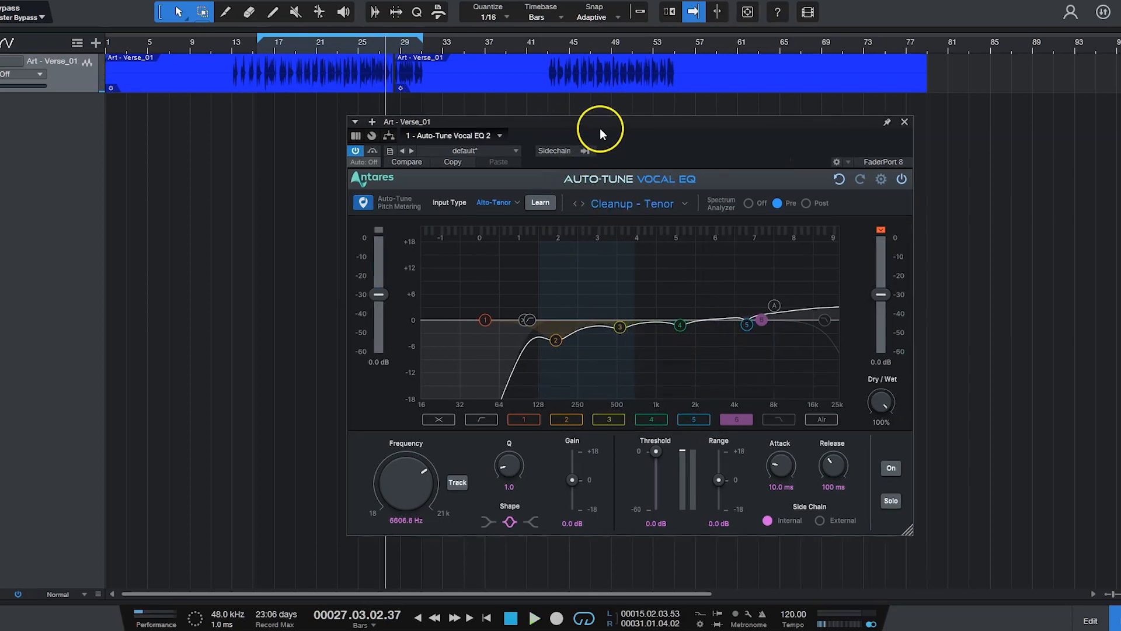